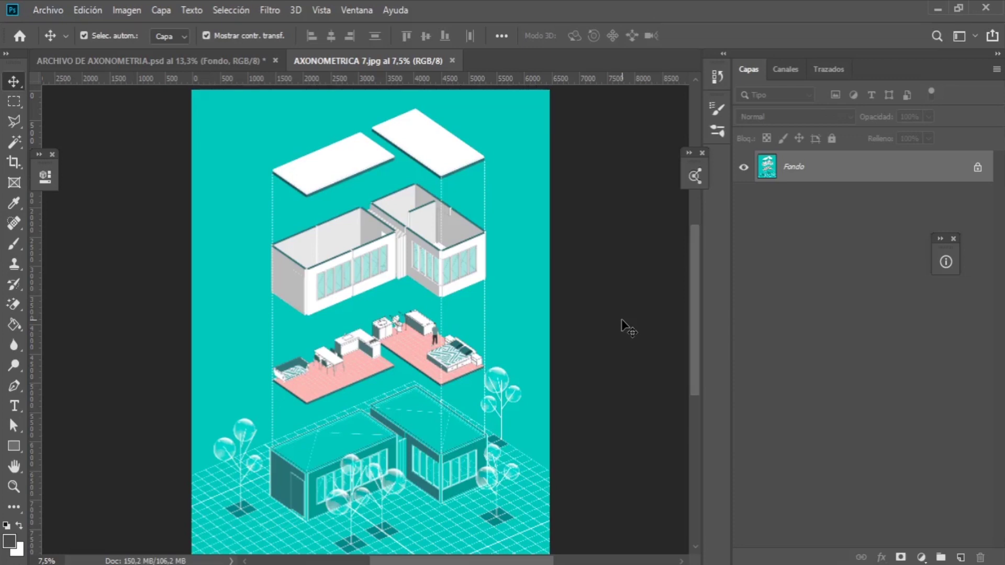
Switch to the ARCHIVO DE AXONOMETRIA.psd document, collapse the BASE layer group and leave no layer selected.
{"action": "key", "text": "ctrl+Tab"}
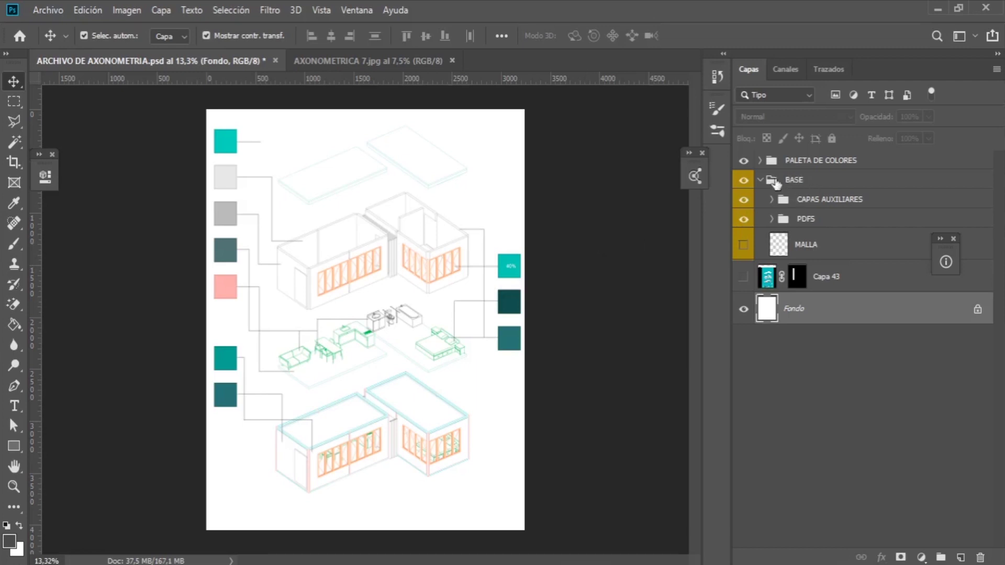
{"action": "left_click", "coordinate": [760, 180]}
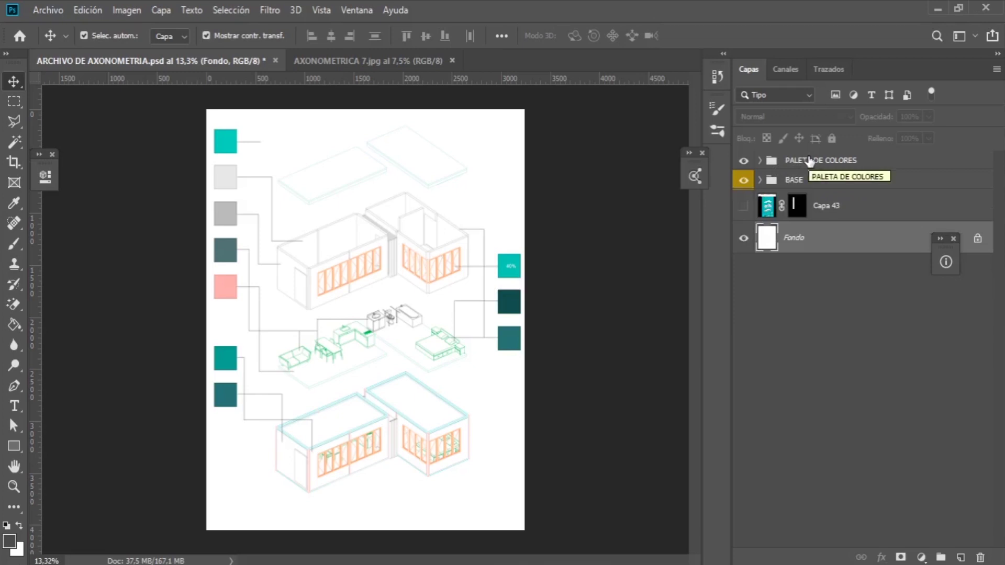
{"action": "left_click", "coordinate": [828, 184]}
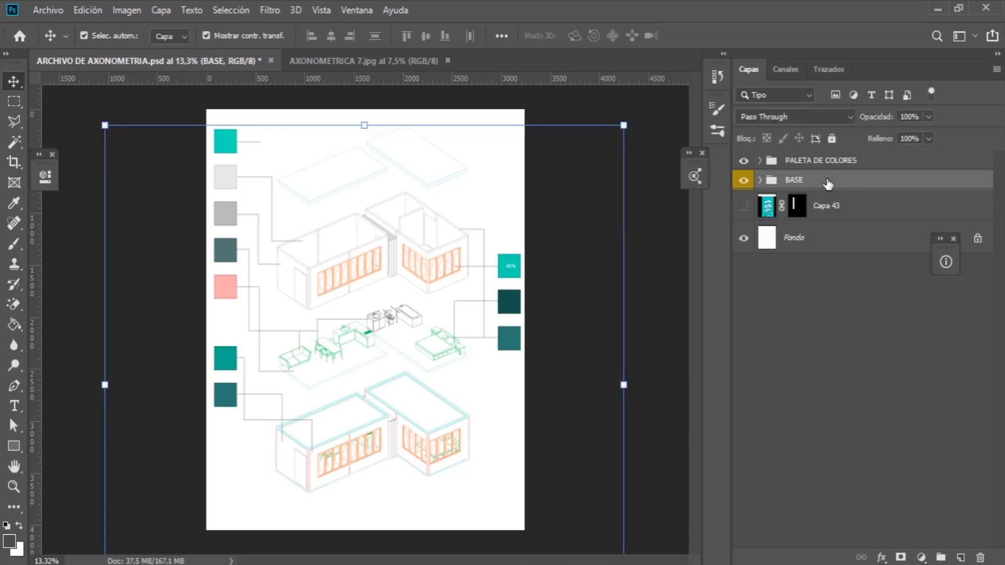
{"action": "left_click", "coordinate": [826, 278]}
Examine the coloured linework of the exploded axonometric, from roofs to lower building, and the palette swatches linked to it.
{"action": "scroll", "coordinate": [366, 277], "scroll_direction": "up", "scroll_amount": 4}
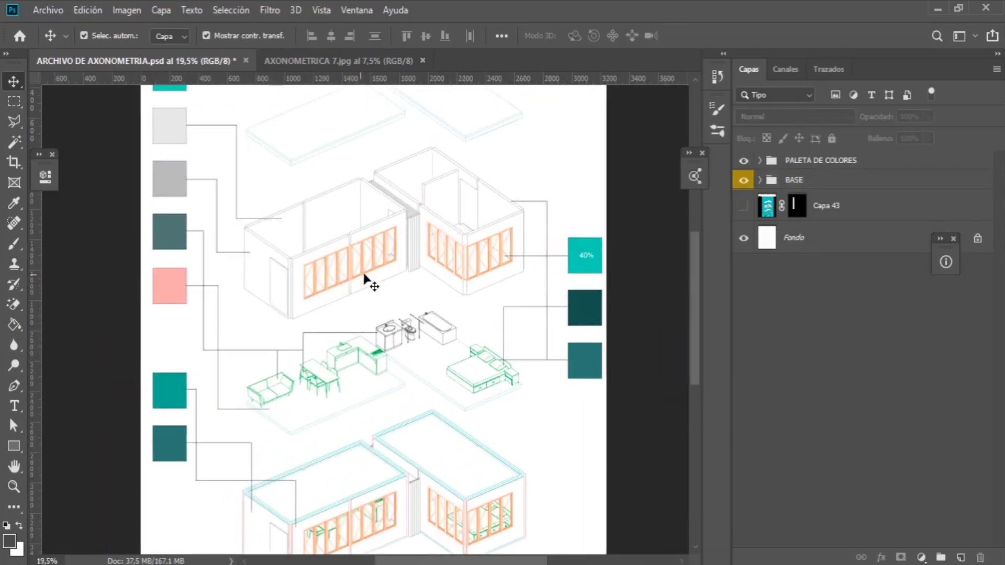
{"action": "scroll", "coordinate": [403, 277], "scroll_direction": "down", "scroll_amount": 3}
{"action": "scroll", "coordinate": [425, 284], "scroll_direction": "up", "scroll_amount": 2}
{"action": "scroll", "coordinate": [425, 283], "scroll_direction": "down", "scroll_amount": 5}
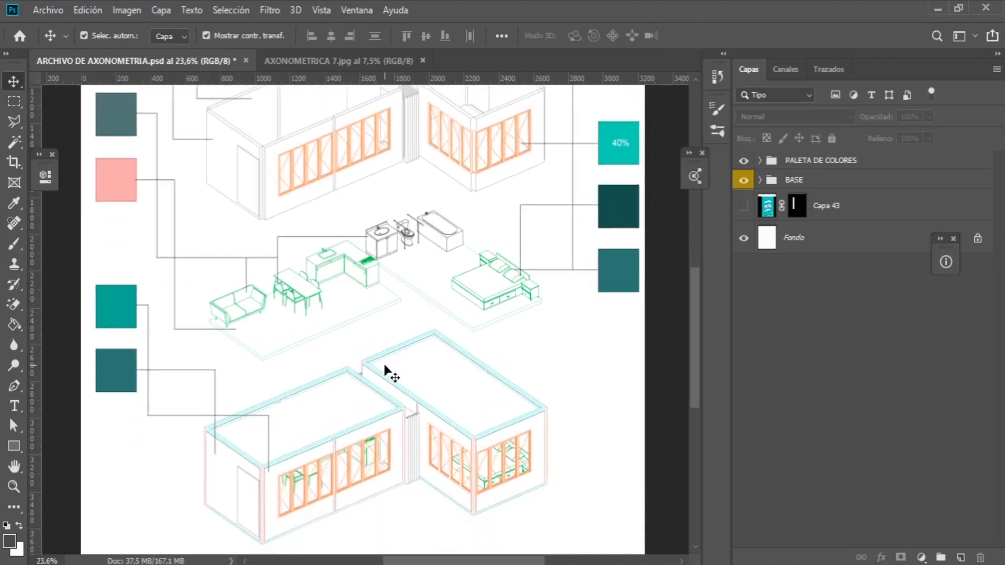
{"action": "scroll", "coordinate": [387, 371], "scroll_direction": "up", "scroll_amount": 5}
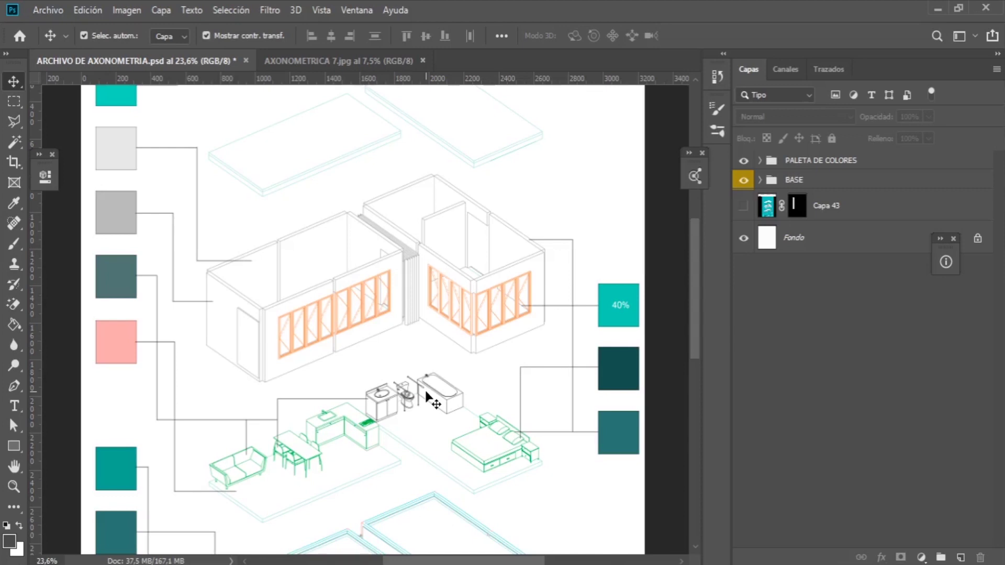
{"action": "scroll", "coordinate": [445, 385], "scroll_direction": "up", "scroll_amount": 3}
{"action": "scroll", "coordinate": [469, 379], "scroll_direction": "down", "scroll_amount": 6}
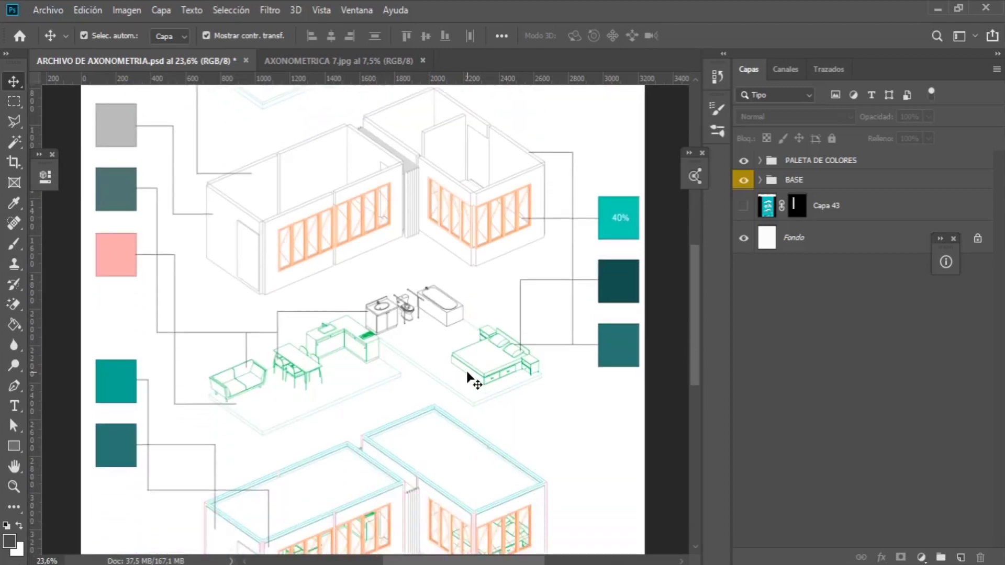
{"action": "scroll", "coordinate": [470, 380], "scroll_direction": "up", "scroll_amount": 3}
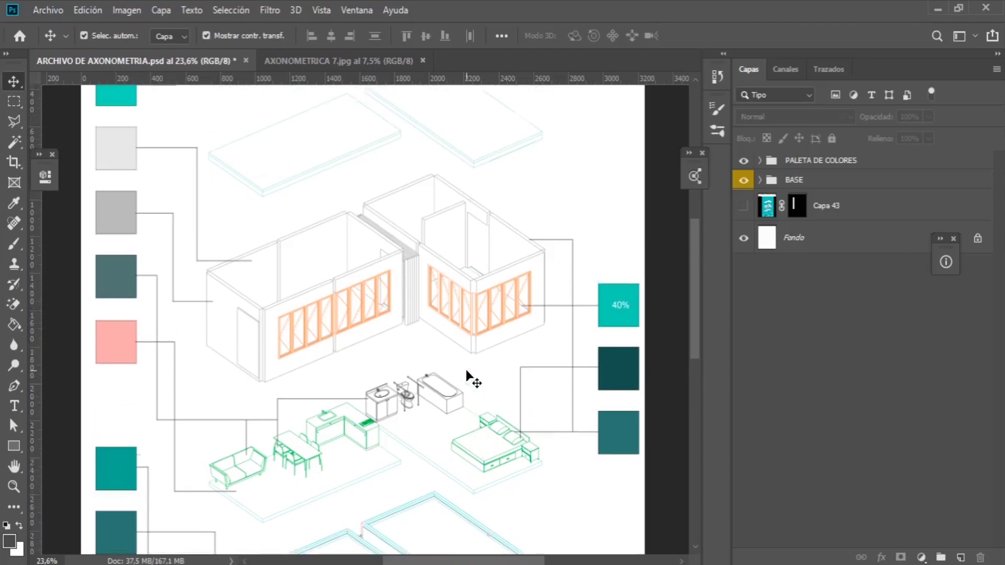
{"action": "scroll", "coordinate": [516, 365], "scroll_direction": "up", "scroll_amount": 1}
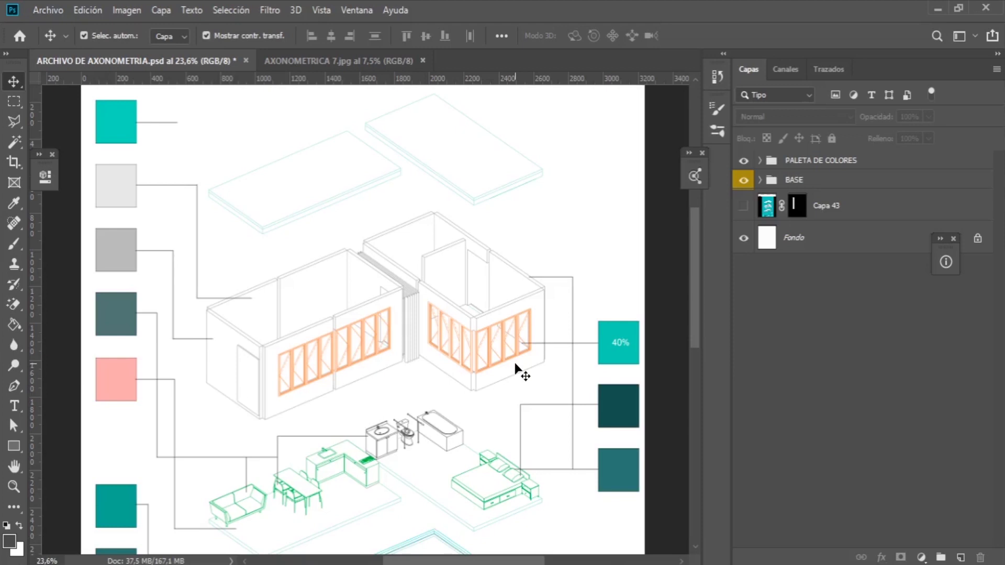
{"action": "scroll", "coordinate": [518, 366], "scroll_direction": "down", "scroll_amount": 5}
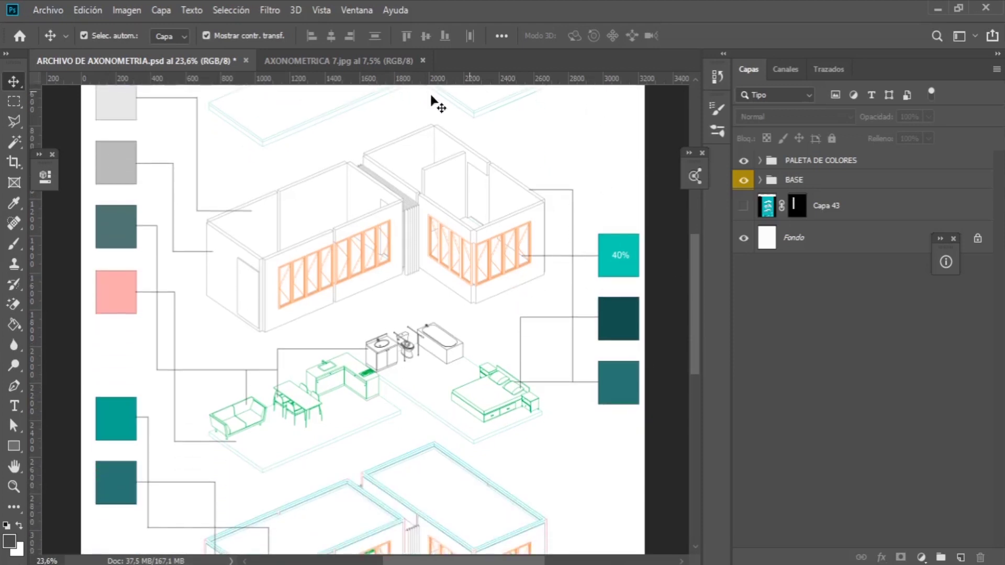
{"action": "scroll", "coordinate": [477, 338], "scroll_direction": "up", "scroll_amount": 8}
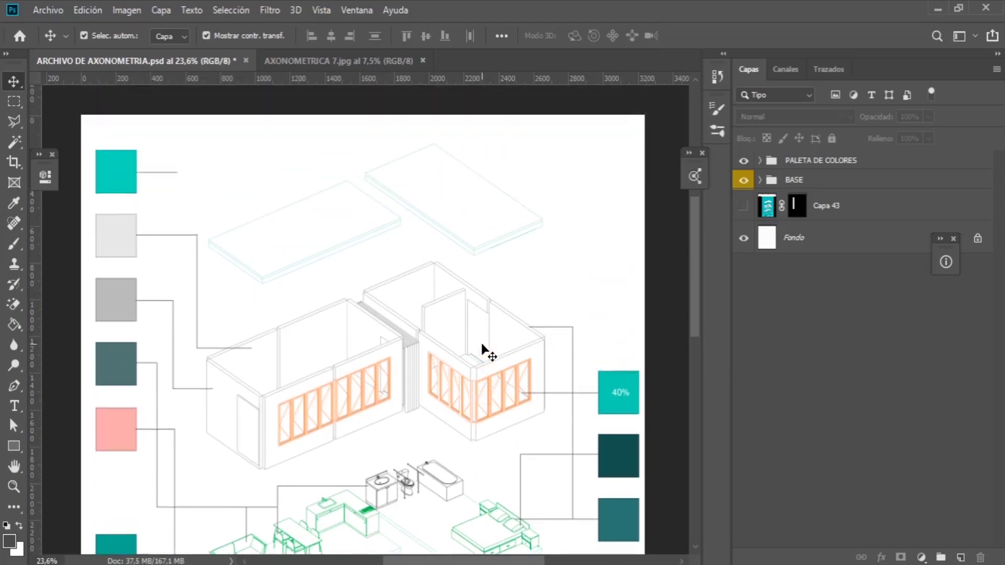
{"action": "scroll", "coordinate": [444, 220], "scroll_direction": "down", "scroll_amount": 5}
{"action": "scroll", "coordinate": [440, 261], "scroll_direction": "down", "scroll_amount": 9}
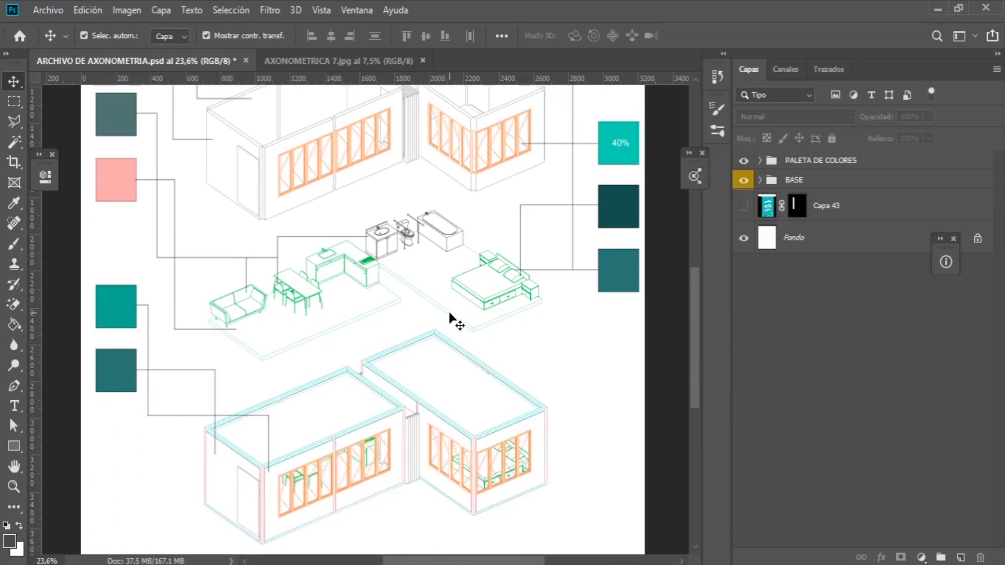
{"action": "scroll", "coordinate": [445, 320], "scroll_direction": "down", "scroll_amount": 2}
{"action": "scroll", "coordinate": [442, 320], "scroll_direction": "up", "scroll_amount": 3}
{"action": "scroll", "coordinate": [383, 347], "scroll_direction": "up", "scroll_amount": 1}
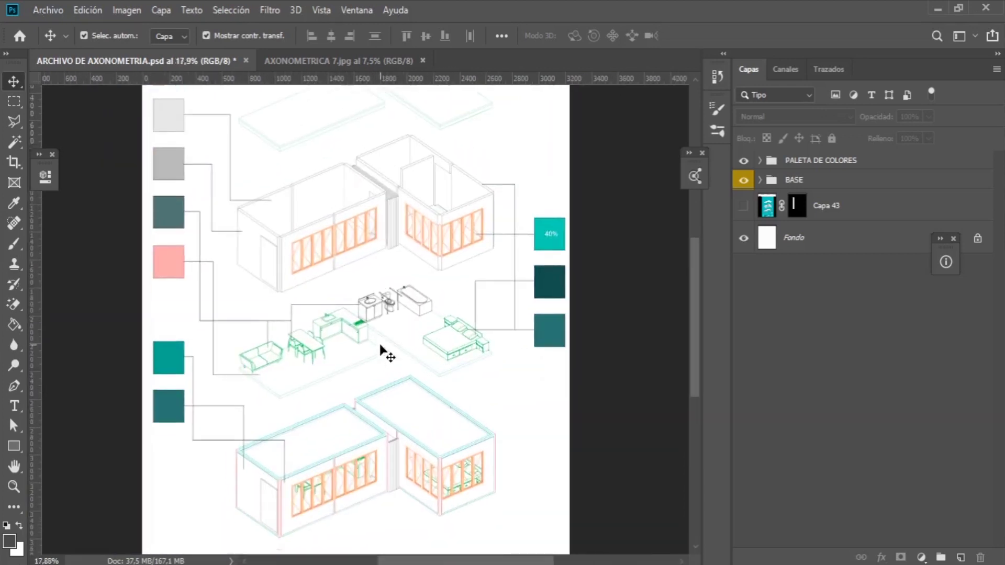
{"action": "scroll", "coordinate": [383, 350], "scroll_direction": "down", "scroll_amount": 1}
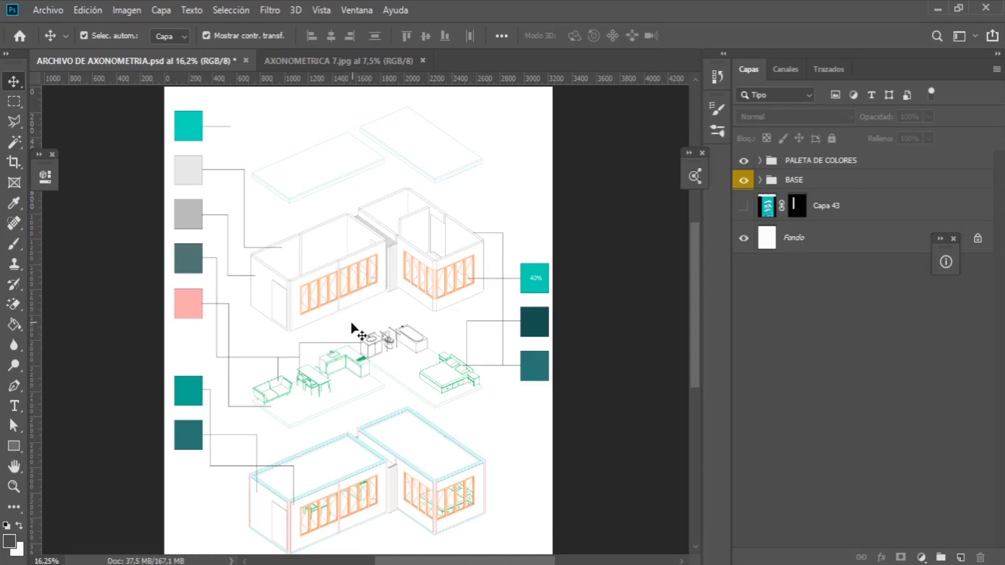
{"action": "scroll", "coordinate": [336, 364], "scroll_direction": "up", "scroll_amount": 2}
{"action": "scroll", "coordinate": [390, 294], "scroll_direction": "down", "scroll_amount": 1}
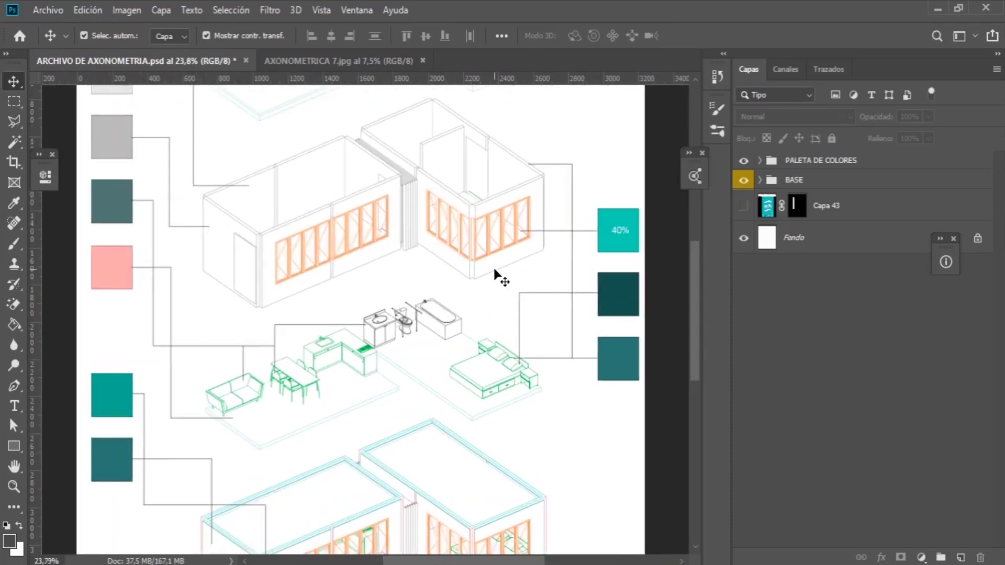
{"action": "scroll", "coordinate": [492, 293], "scroll_direction": "up", "scroll_amount": 3}
{"action": "scroll", "coordinate": [477, 340], "scroll_direction": "up", "scroll_amount": 3}
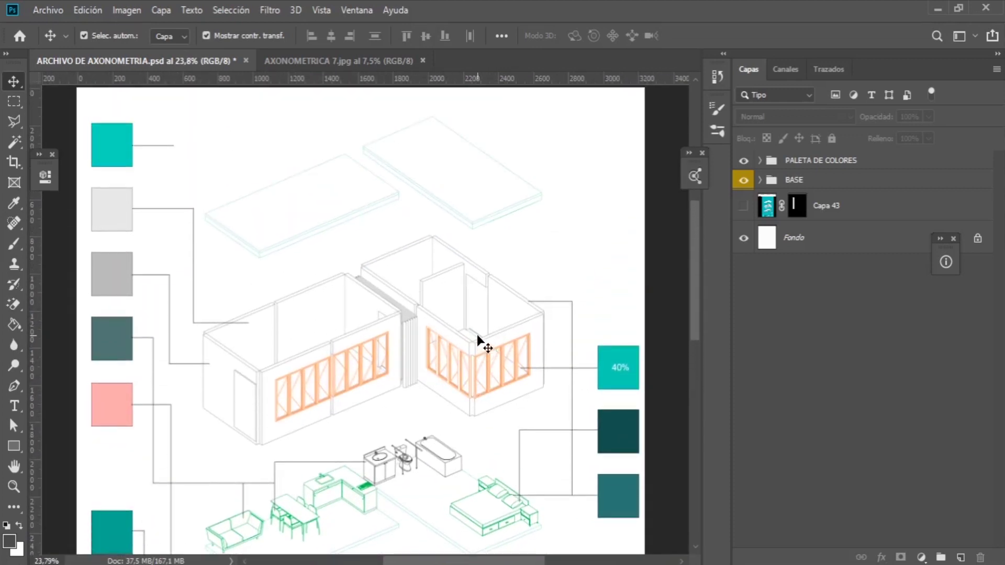
{"action": "scroll", "coordinate": [478, 344], "scroll_direction": "down", "scroll_amount": 3}
{"action": "scroll", "coordinate": [494, 335], "scroll_direction": "down", "scroll_amount": 5}
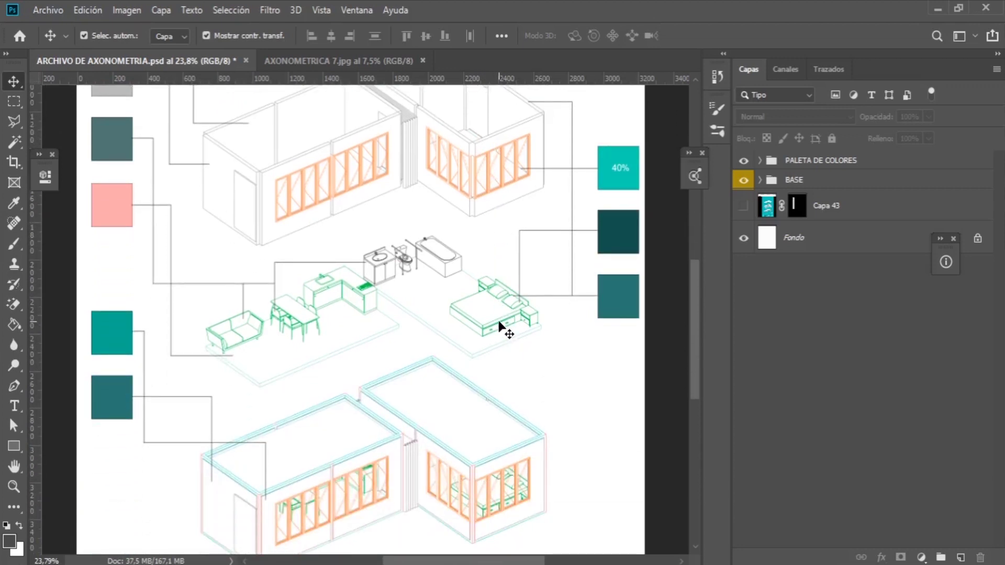
{"action": "scroll", "coordinate": [480, 394], "scroll_direction": "up", "scroll_amount": 5}
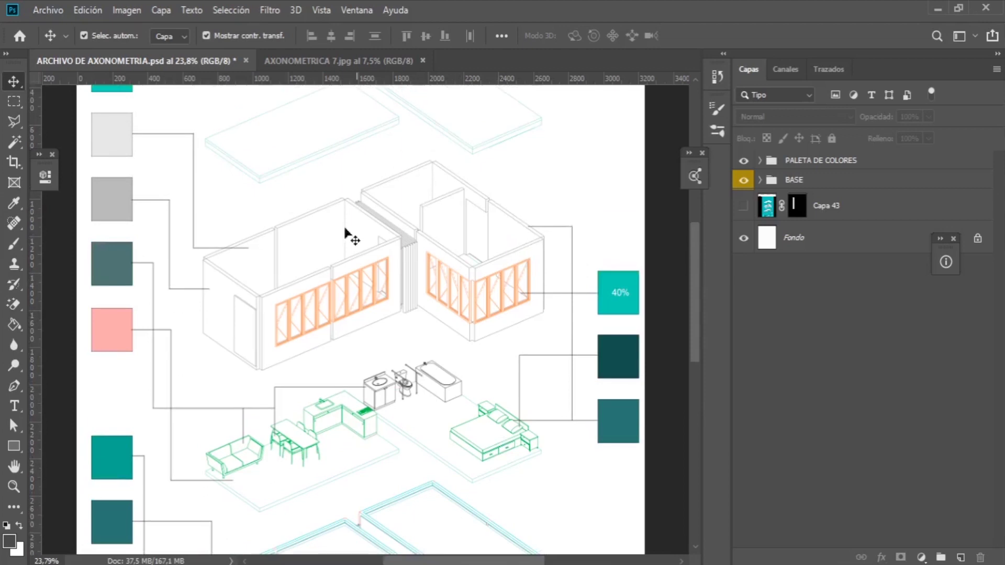
{"action": "scroll", "coordinate": [471, 309], "scroll_direction": "up", "scroll_amount": 3}
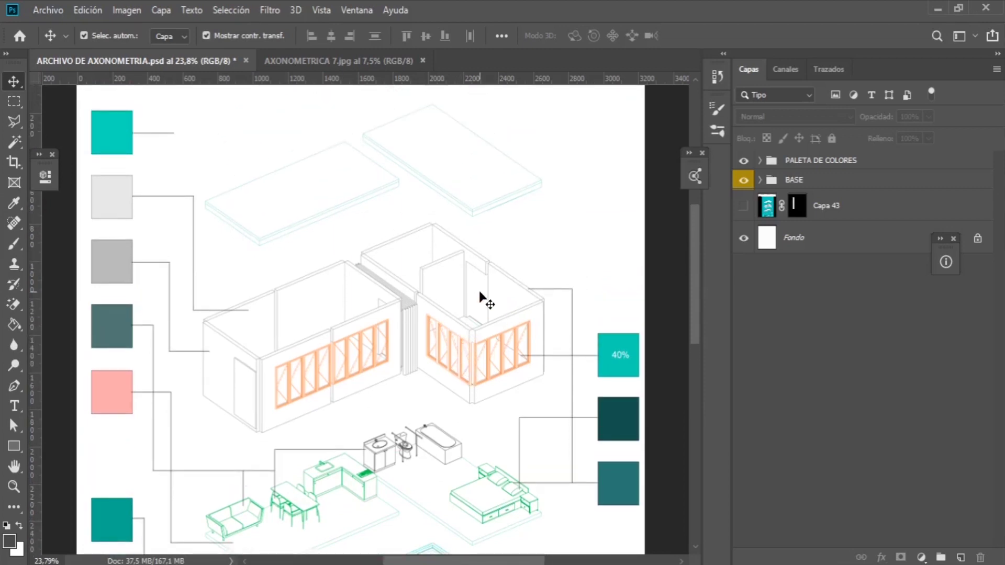
{"action": "scroll", "coordinate": [485, 338], "scroll_direction": "up", "scroll_amount": 1}
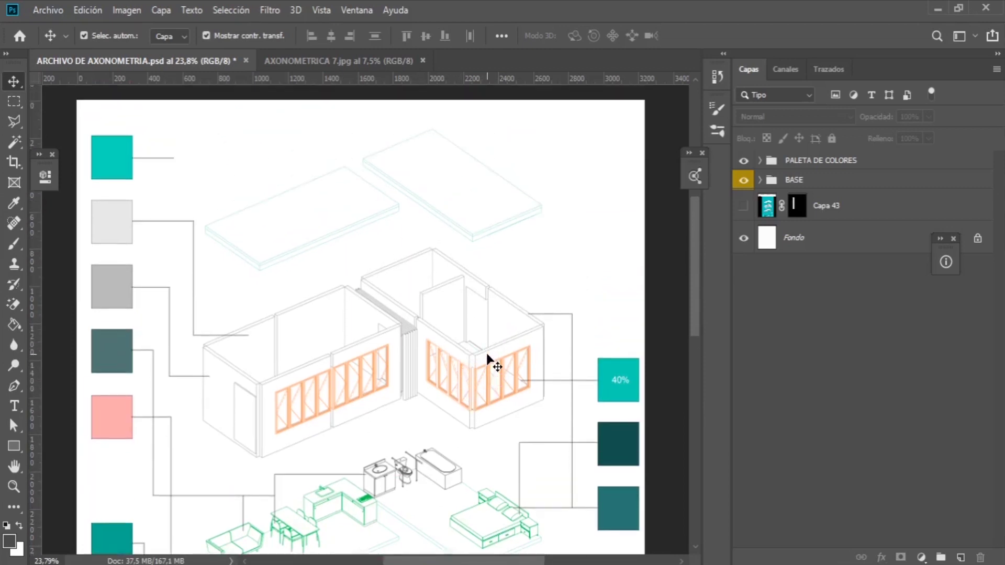
{"action": "scroll", "coordinate": [496, 327], "scroll_direction": "down", "scroll_amount": 2}
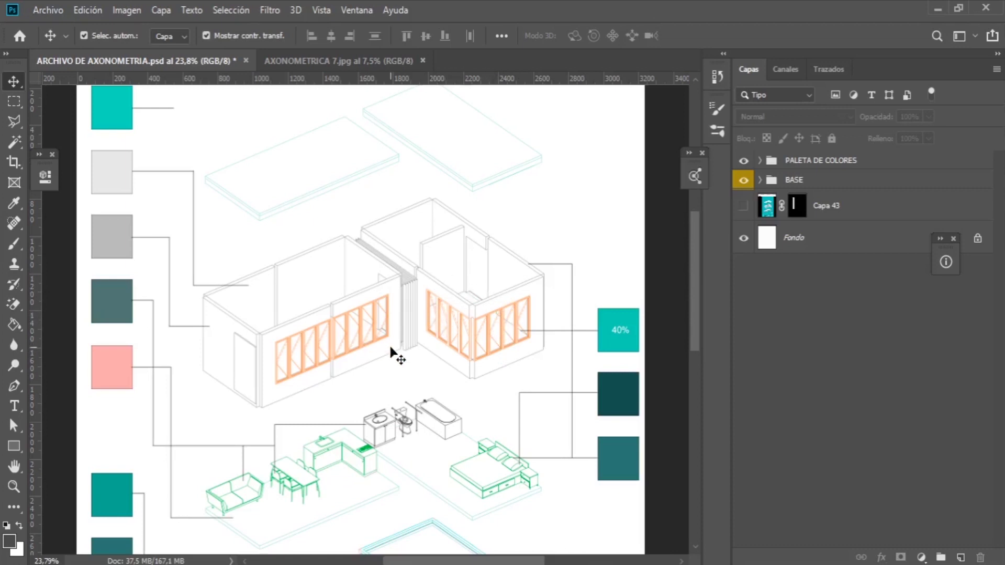
{"action": "scroll", "coordinate": [393, 352], "scroll_direction": "up", "scroll_amount": 2}
{"action": "scroll", "coordinate": [449, 323], "scroll_direction": "down", "scroll_amount": 4}
{"action": "scroll", "coordinate": [497, 325], "scroll_direction": "up", "scroll_amount": 2}
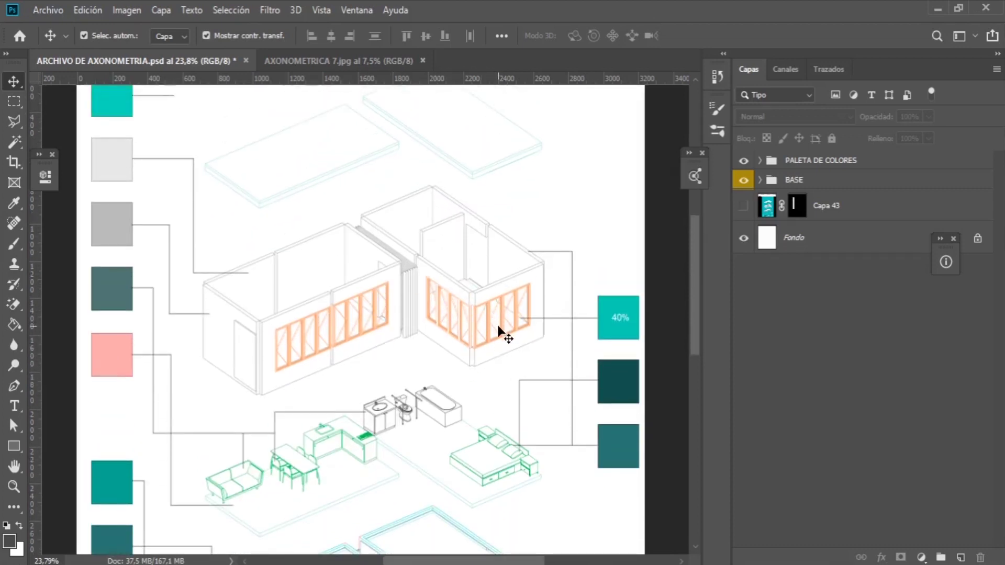
{"action": "scroll", "coordinate": [505, 364], "scroll_direction": "up", "scroll_amount": 1}
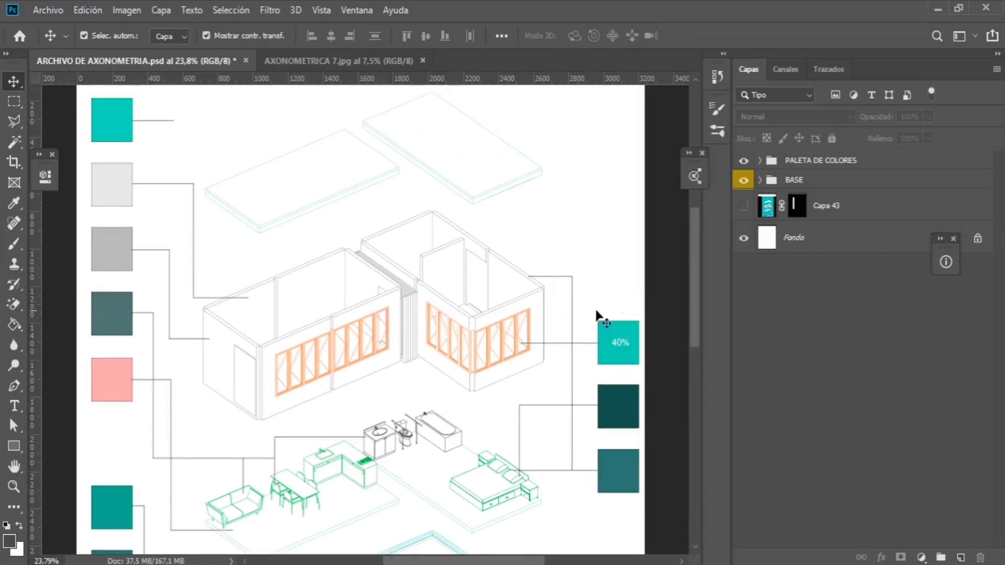
{"action": "scroll", "coordinate": [424, 324], "scroll_direction": "down", "scroll_amount": 3}
{"action": "scroll", "coordinate": [445, 301], "scroll_direction": "down", "scroll_amount": 1}
{"action": "scroll", "coordinate": [522, 333], "scroll_direction": "up", "scroll_amount": 2}
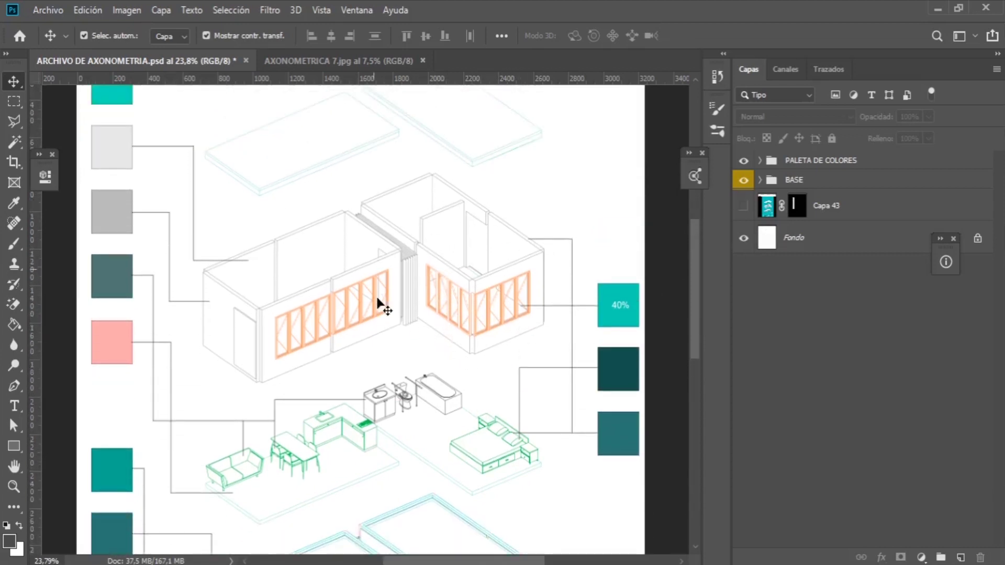
Add a Black & White (Blanco y negro) adjustment layer directly above the BASE group.
{"action": "left_click", "coordinate": [840, 183]}
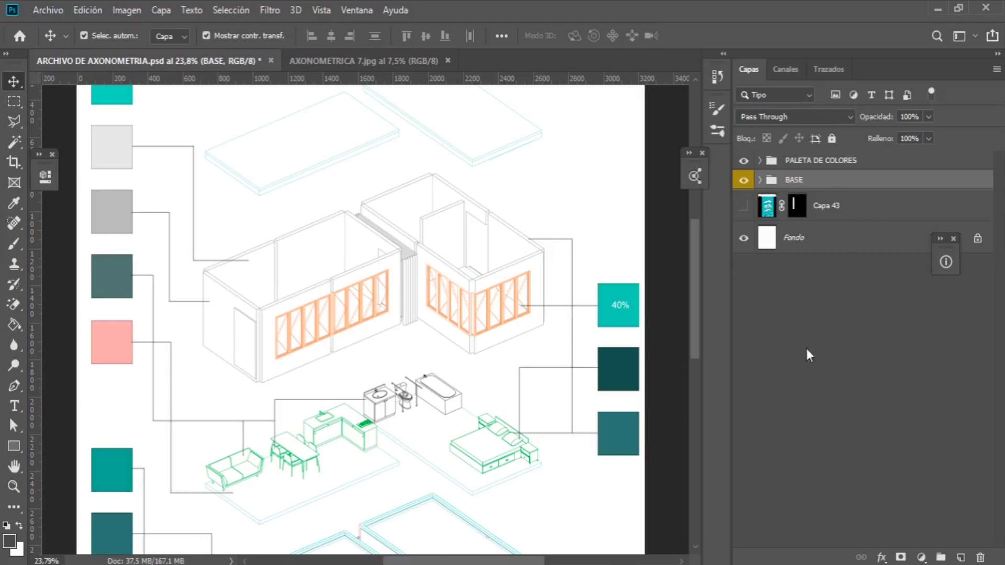
{"action": "left_click", "coordinate": [922, 557]}
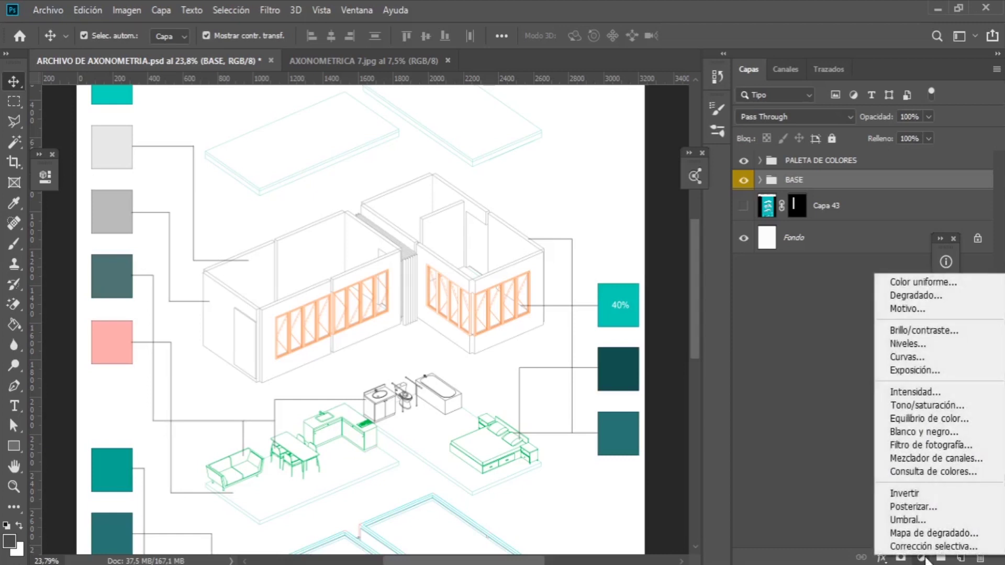
{"action": "left_click", "coordinate": [922, 432]}
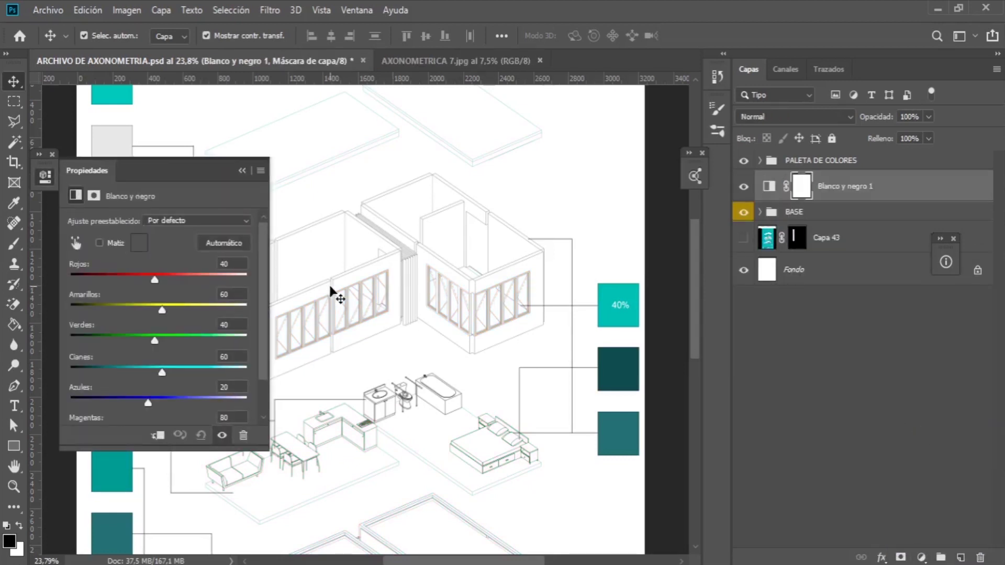
Inspect the walls, windows, furniture and lower building linework under the black and white adjustment.
{"action": "scroll", "coordinate": [487, 314], "scroll_direction": "down", "scroll_amount": 1}
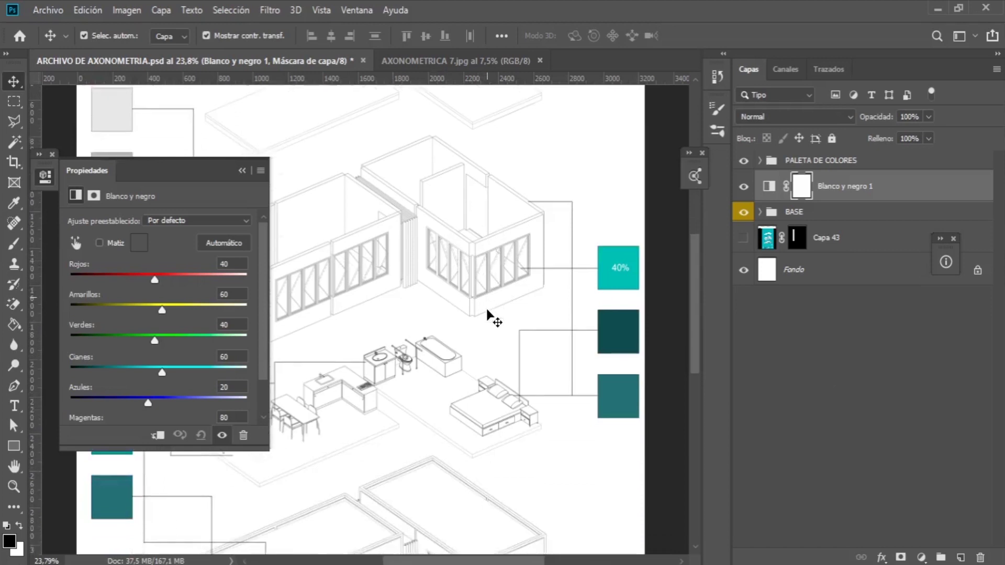
{"action": "scroll", "coordinate": [488, 314], "scroll_direction": "down", "scroll_amount": 5}
{"action": "scroll", "coordinate": [512, 406], "scroll_direction": "up", "scroll_amount": 5}
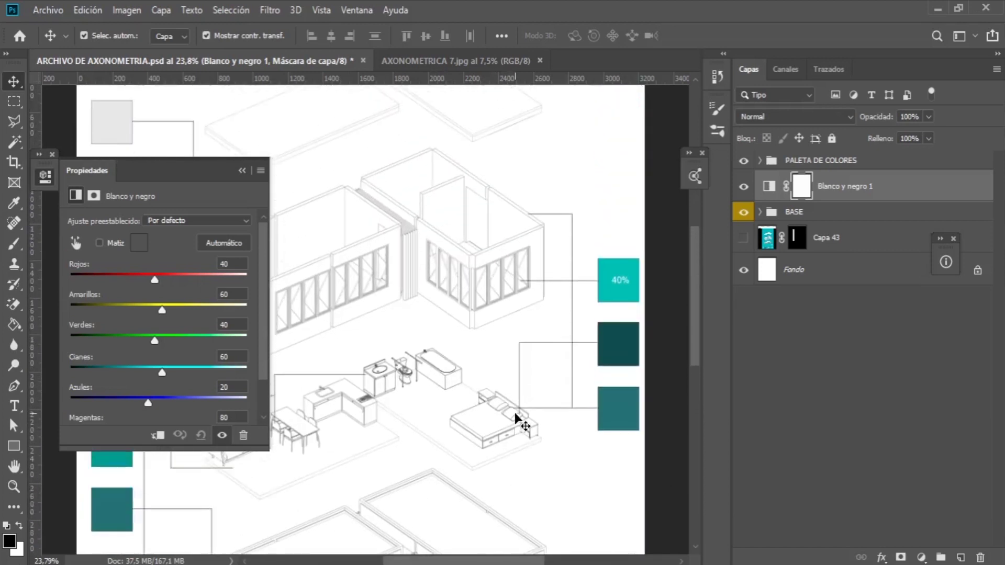
{"action": "scroll", "coordinate": [514, 412], "scroll_direction": "up", "scroll_amount": 3}
{"action": "scroll", "coordinate": [519, 414], "scroll_direction": "down", "scroll_amount": 5}
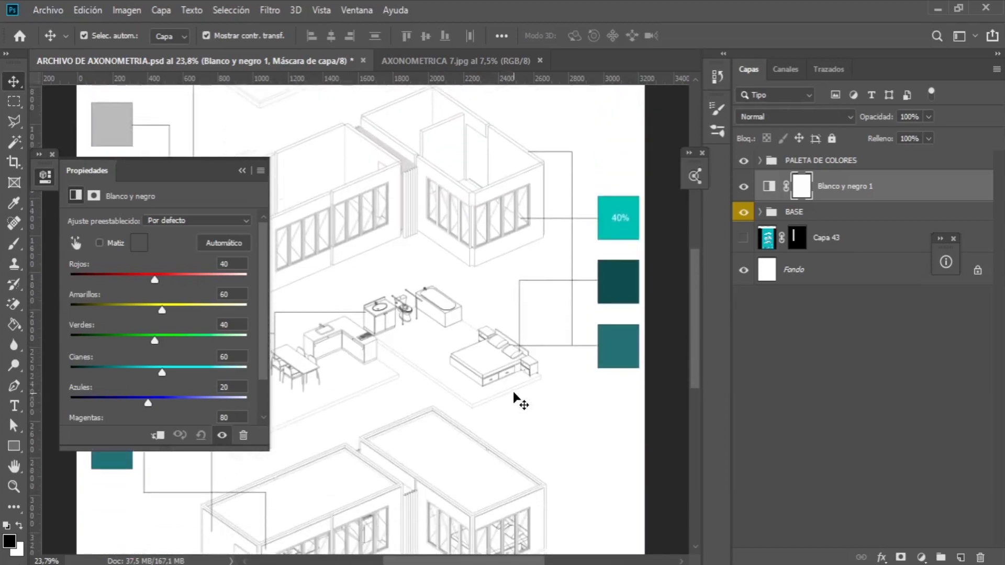
{"action": "scroll", "coordinate": [516, 400], "scroll_direction": "down", "scroll_amount": 1}
{"action": "scroll", "coordinate": [492, 373], "scroll_direction": "up", "scroll_amount": 2}
{"action": "scroll", "coordinate": [498, 372], "scroll_direction": "up", "scroll_amount": 3}
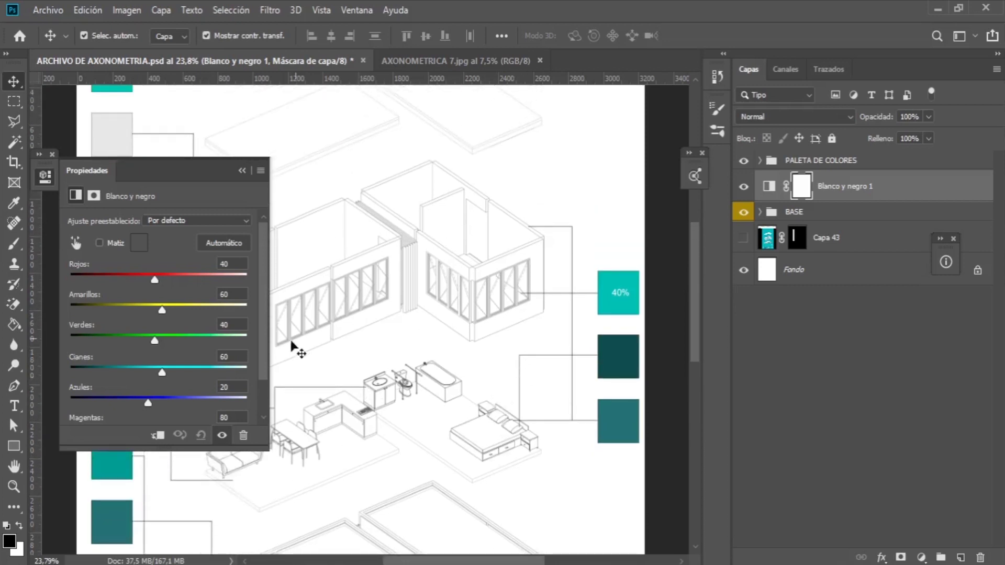
Clip the Blanco y negro 1 adjustment to the BASE group, then select the group and collapse the adjustment's properties.
{"action": "left_click", "coordinate": [159, 436]}
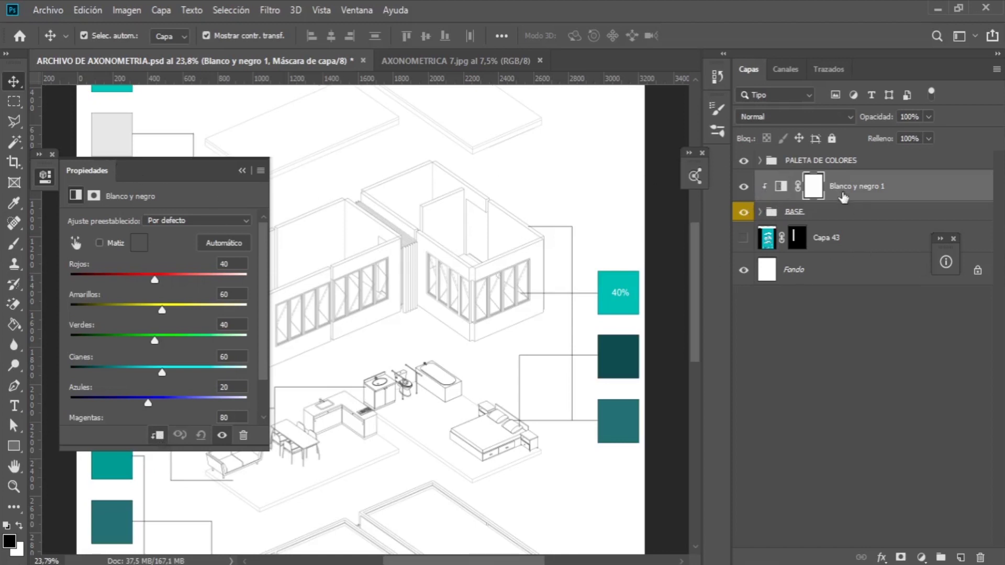
{"action": "left_click", "coordinate": [844, 214]}
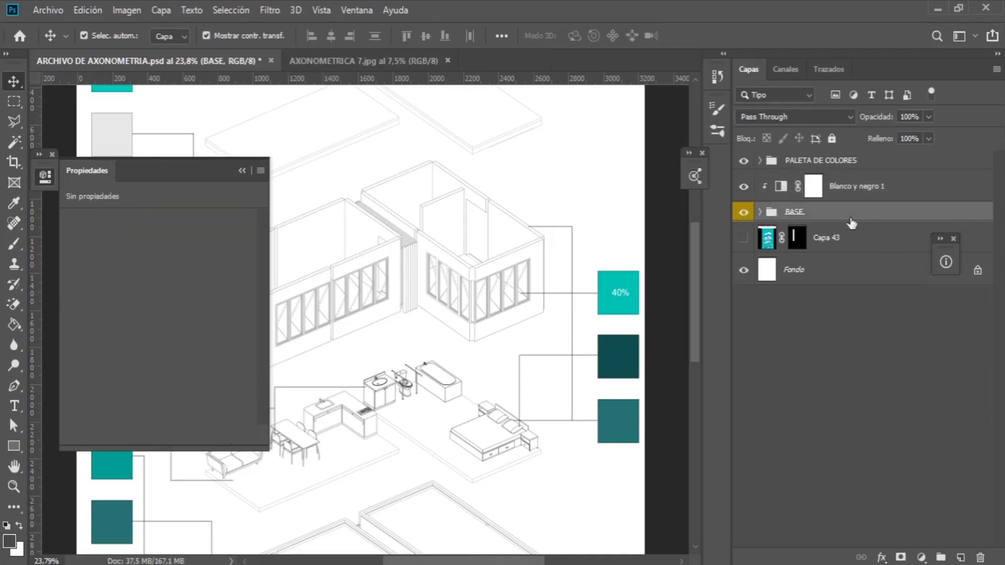
{"action": "left_click", "coordinate": [242, 170]}
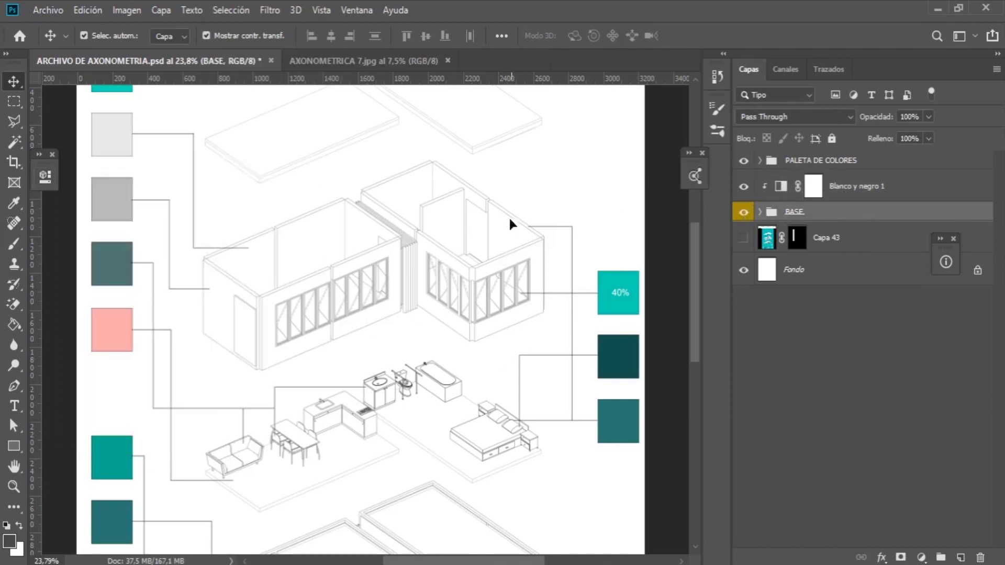
{"action": "scroll", "coordinate": [400, 240], "scroll_direction": "down", "scroll_amount": 5}
{"action": "scroll", "coordinate": [411, 254], "scroll_direction": "down", "scroll_amount": 2}
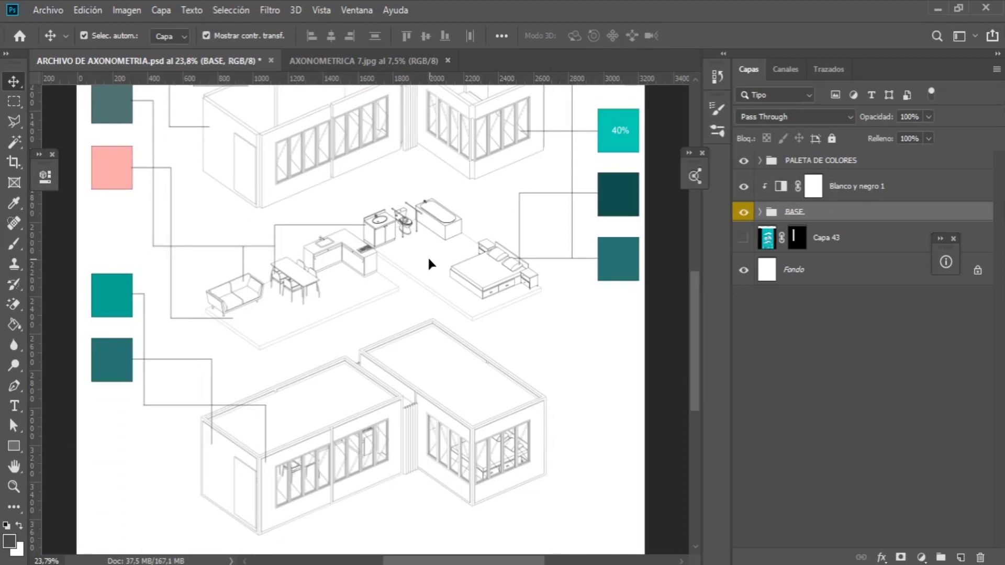
{"action": "scroll", "coordinate": [431, 262], "scroll_direction": "up", "scroll_amount": 2}
{"action": "scroll", "coordinate": [427, 268], "scroll_direction": "up", "scroll_amount": 1}
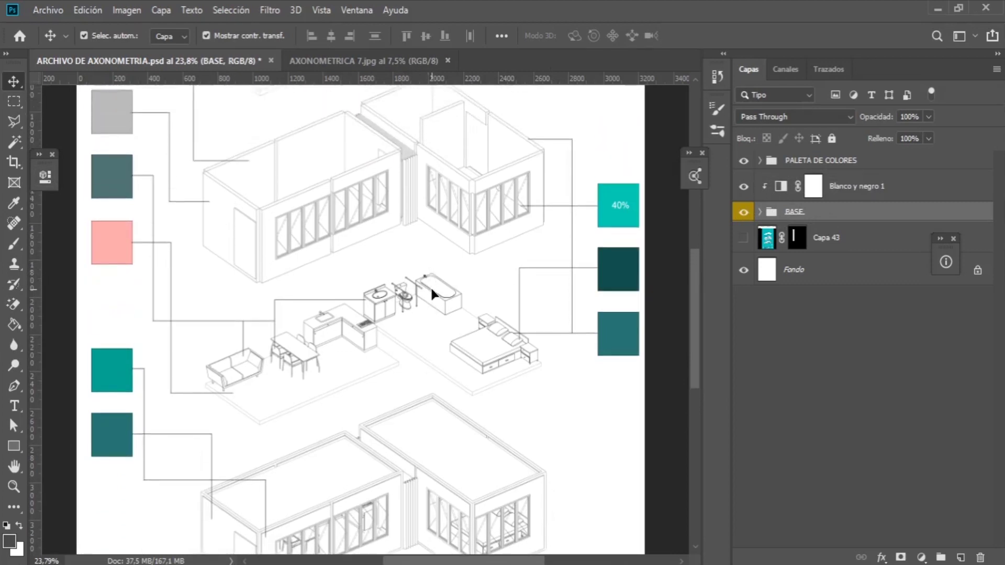
{"action": "scroll", "coordinate": [437, 296], "scroll_direction": "down", "scroll_amount": 4}
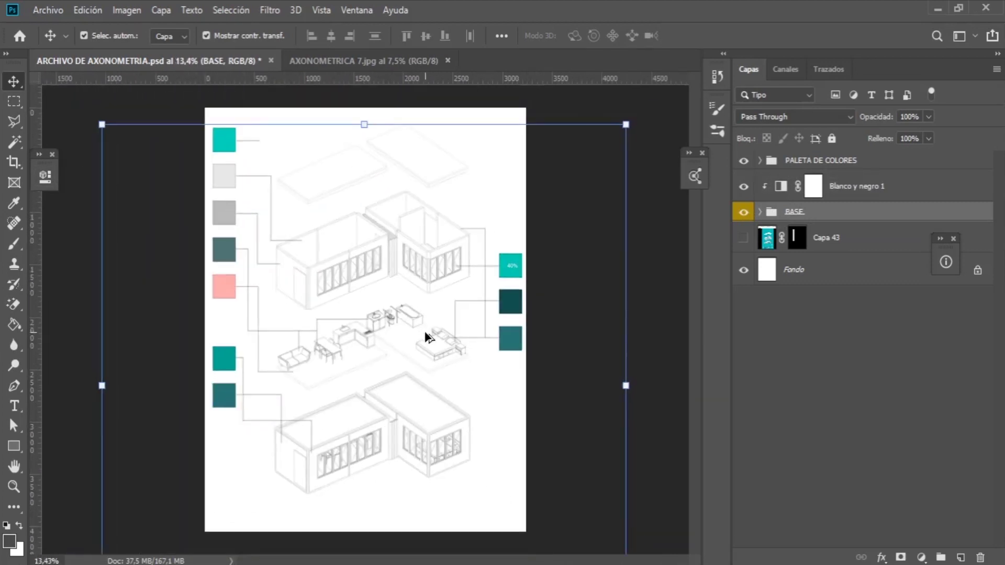
{"action": "scroll", "coordinate": [425, 333], "scroll_direction": "up", "scroll_amount": 1}
{"action": "left_click", "coordinate": [670, 252]}
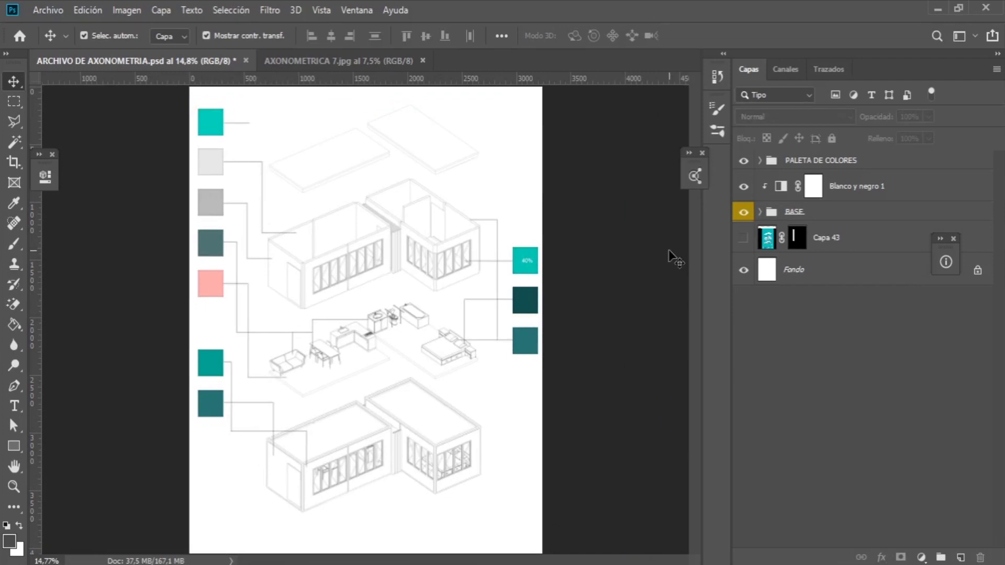
Add a solid colour fill layer (Color uniforme) directly above Fondo, using the turquoise sampled from the topmost palette swatch.
{"action": "left_click", "coordinate": [882, 269]}
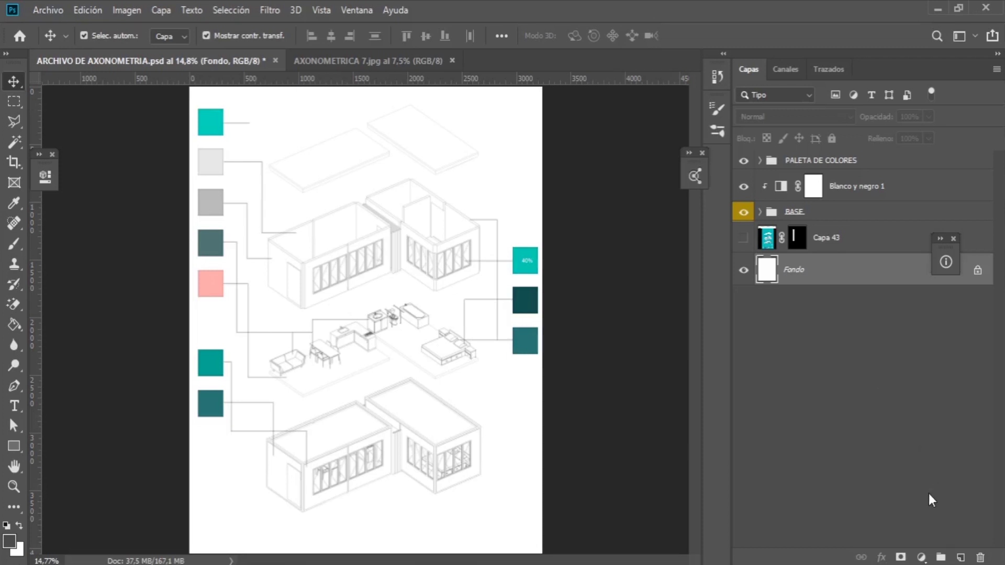
{"action": "left_click", "coordinate": [921, 557]}
{"action": "left_click", "coordinate": [921, 558]}
{"action": "left_click", "coordinate": [921, 558]}
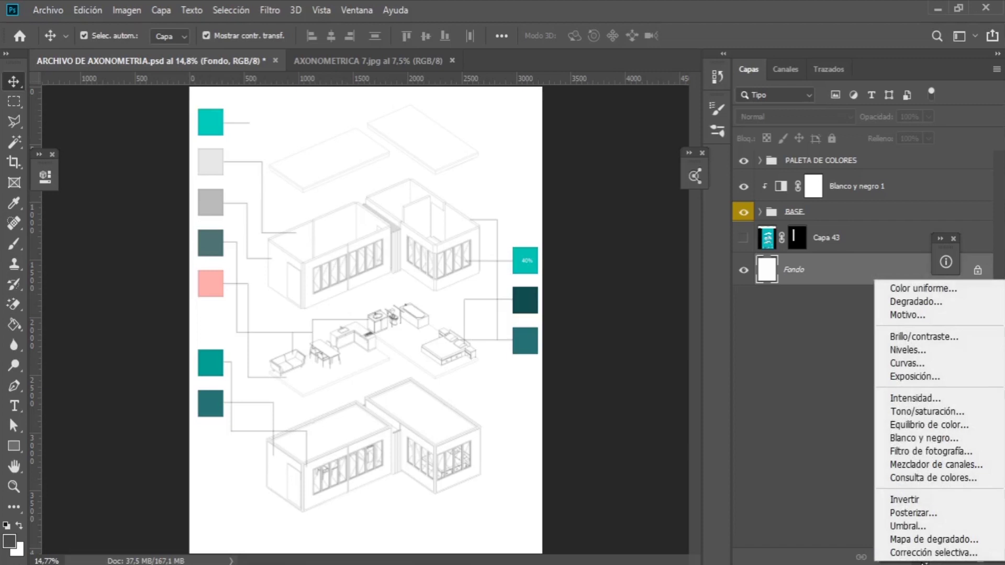
{"action": "left_click", "coordinate": [941, 291]}
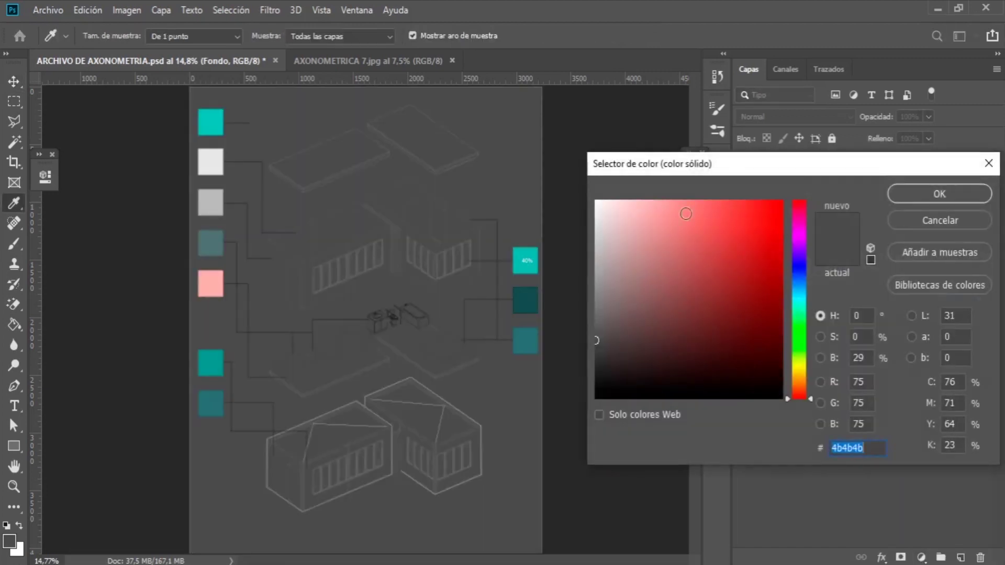
{"action": "left_click_drag", "start_coordinate": [775, 167], "coordinate": [614, 158]}
{"action": "left_click", "coordinate": [552, 218]}
{"action": "left_click", "coordinate": [555, 286]}
{"action": "type", "text": "a04c4c"}
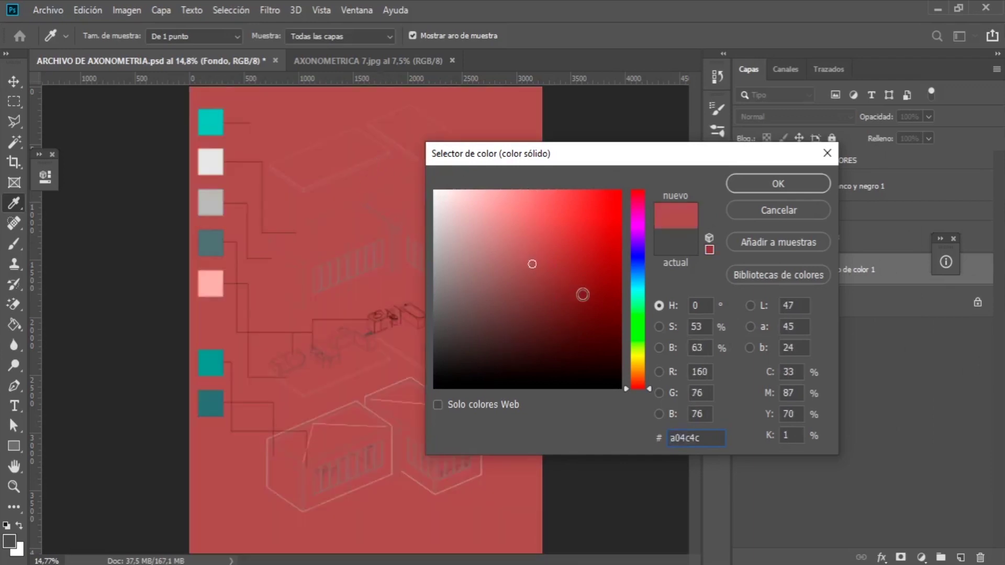
{"action": "left_click", "coordinate": [212, 125]}
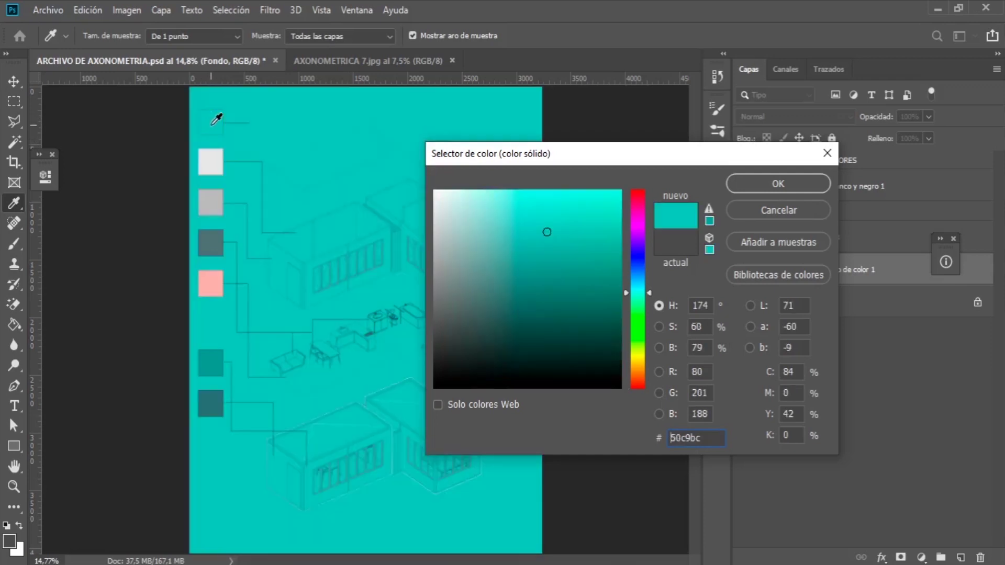
{"action": "left_click", "coordinate": [758, 185]}
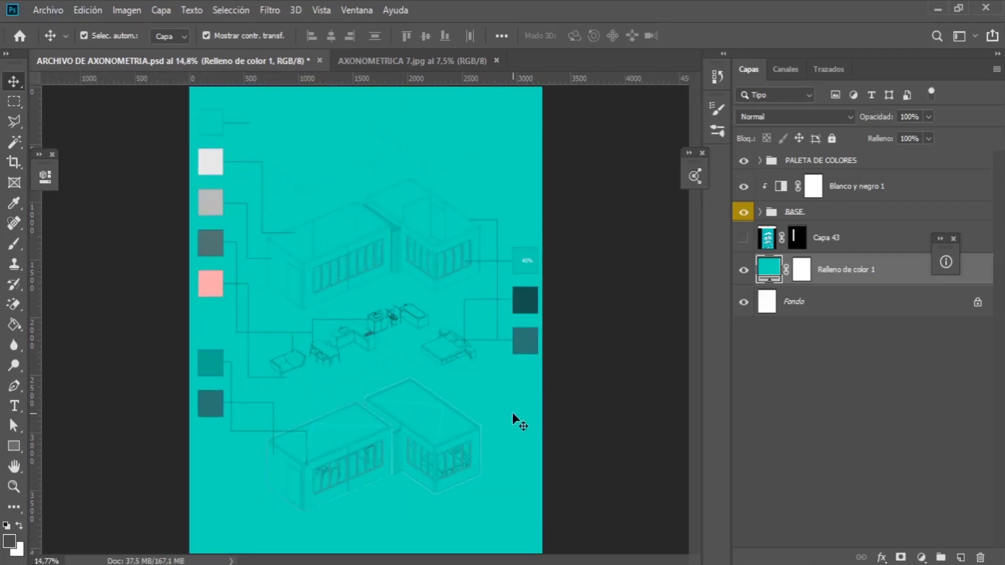
{"action": "left_click_drag", "start_coordinate": [513, 413], "coordinate": [428, 341]}
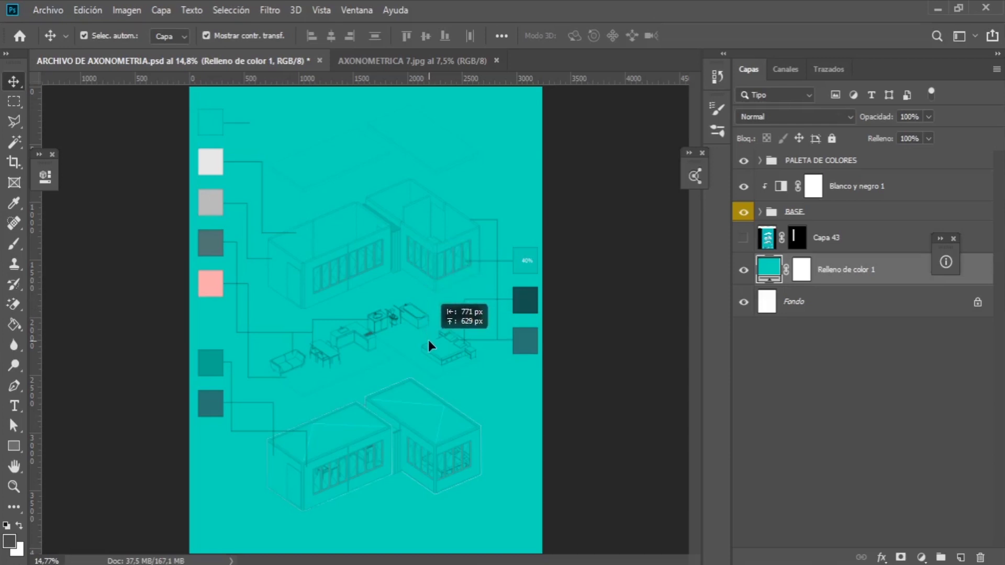
{"action": "mouse_move", "coordinate": [429, 340]}
{"action": "left_mouse_down"}
{"action": "mouse_move", "coordinate": [529, 245]}
{"action": "mouse_move", "coordinate": [487, 294]}
{"action": "mouse_move", "coordinate": [511, 249]}
{"action": "mouse_move", "coordinate": [340, 271]}
{"action": "mouse_move", "coordinate": [162, 350]}
{"action": "mouse_move", "coordinate": [493, 488]}
{"action": "mouse_move", "coordinate": [195, 349]}
{"action": "mouse_move", "coordinate": [461, 515]}
{"action": "mouse_move", "coordinate": [373, 416]}
{"action": "mouse_move", "coordinate": [469, 487]}
{"action": "left_mouse_up"}
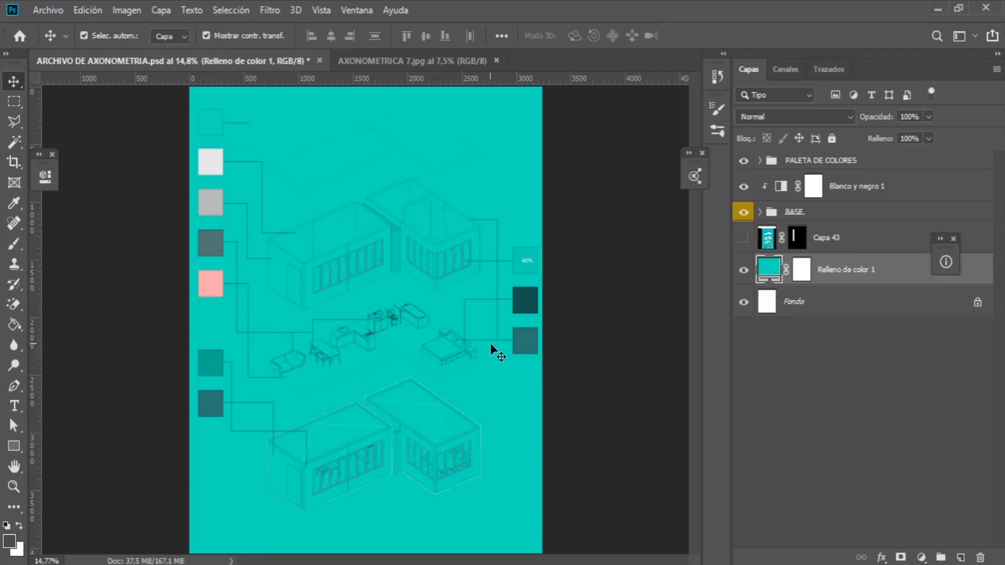
{"action": "scroll", "coordinate": [345, 306], "scroll_direction": "up", "scroll_amount": 2}
{"action": "scroll", "coordinate": [366, 307], "scroll_direction": "down", "scroll_amount": 3}
{"action": "scroll", "coordinate": [384, 325], "scroll_direction": "up", "scroll_amount": 1}
{"action": "scroll", "coordinate": [386, 378], "scroll_direction": "up", "scroll_amount": 1}
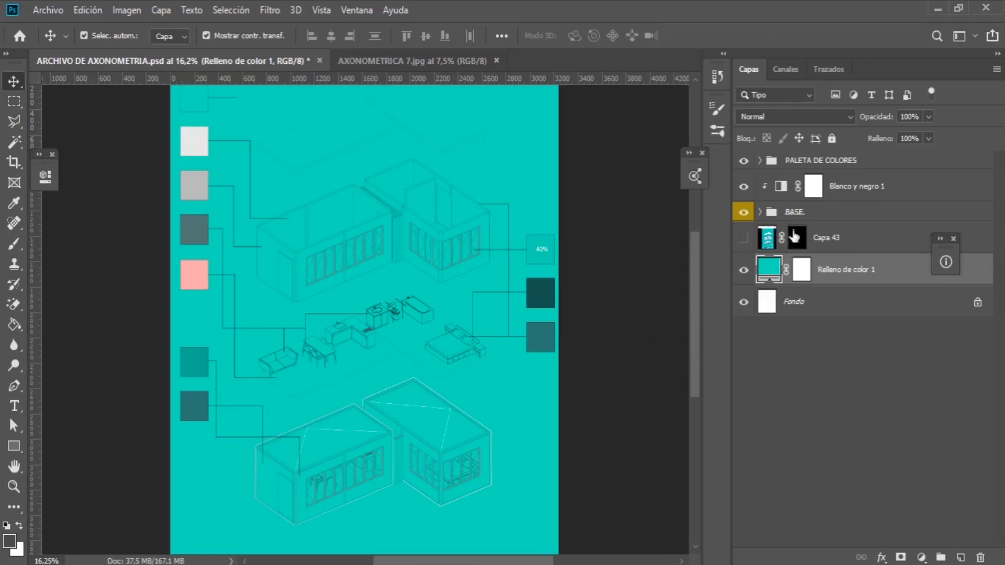
Expand the BASE group and its PDFS subgroup, select the INFERIOR layer and switch its visibility off and back on.
{"action": "left_click", "coordinate": [760, 212]}
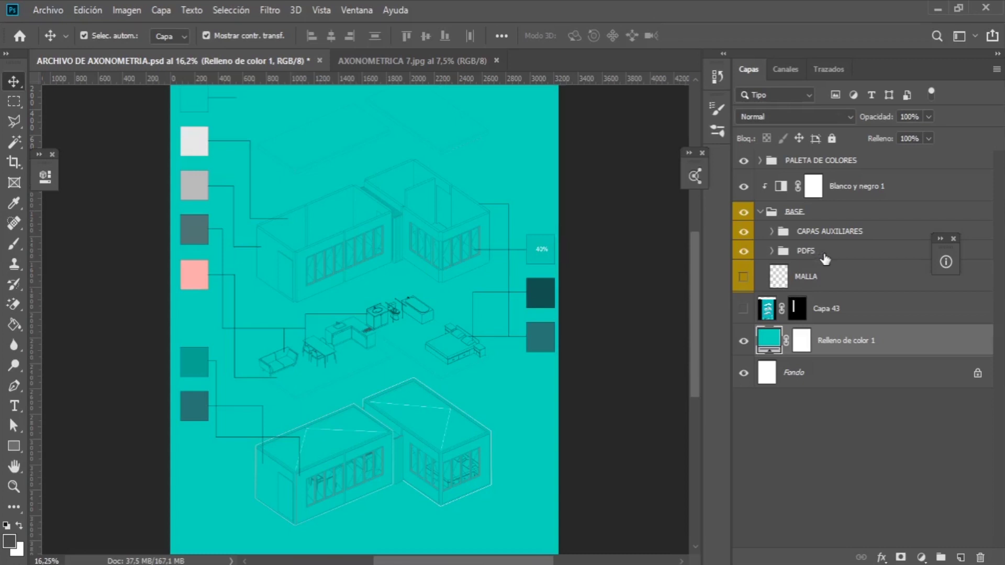
{"action": "left_click", "coordinate": [772, 251]}
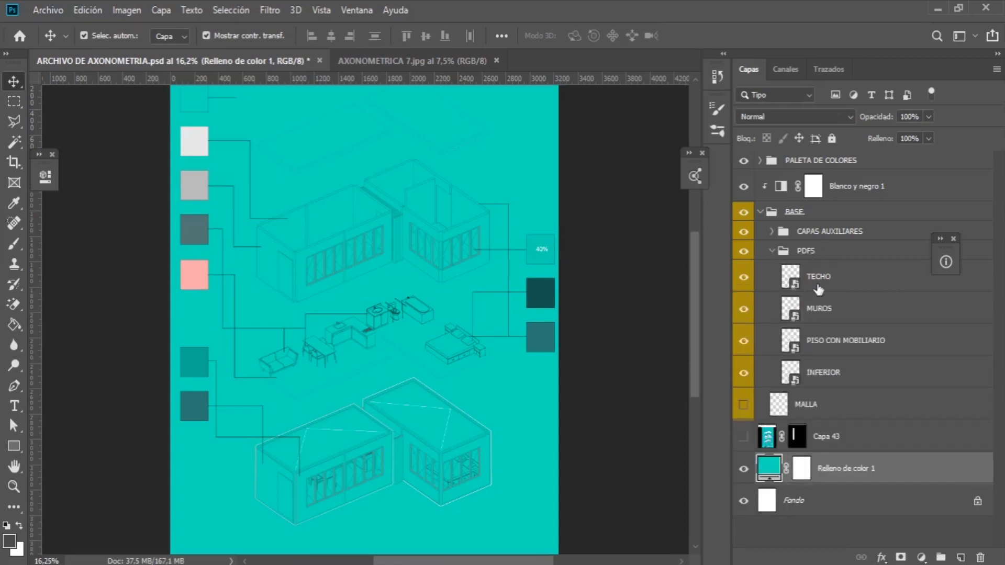
{"action": "scroll", "coordinate": [443, 341], "scroll_direction": "up", "scroll_amount": 2}
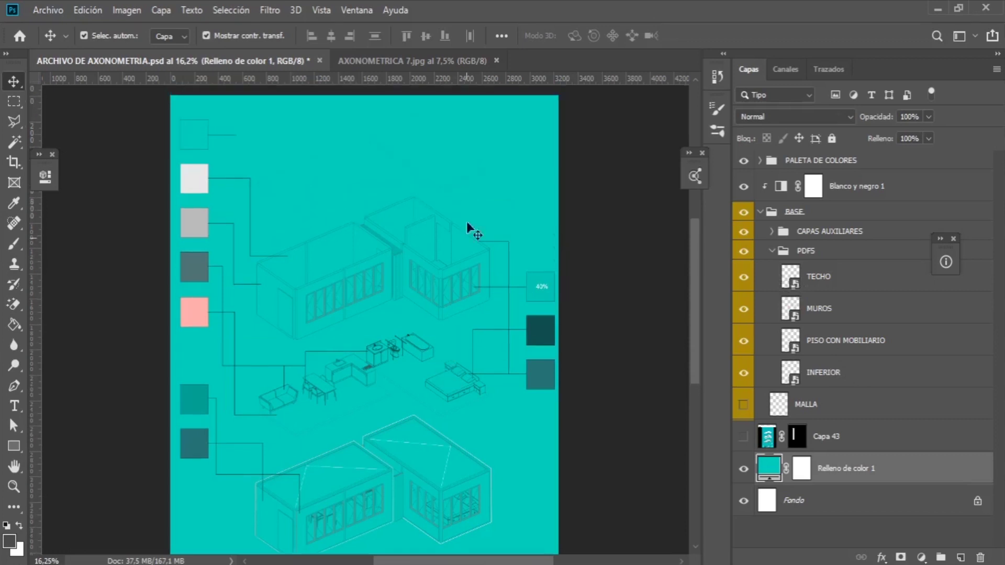
{"action": "scroll", "coordinate": [457, 360], "scroll_direction": "down", "scroll_amount": 2}
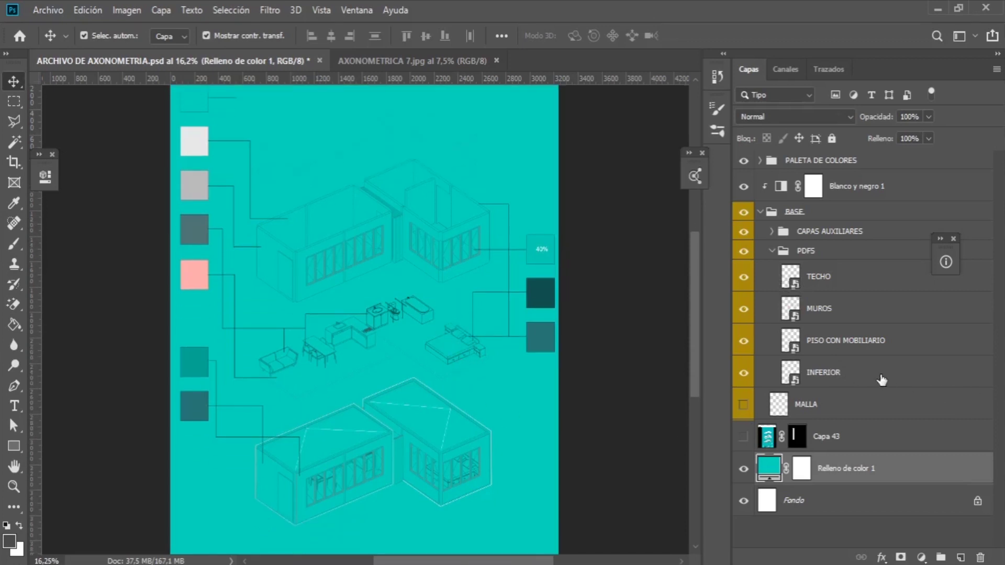
{"action": "left_click", "coordinate": [756, 376]}
{"action": "left_click", "coordinate": [744, 373]}
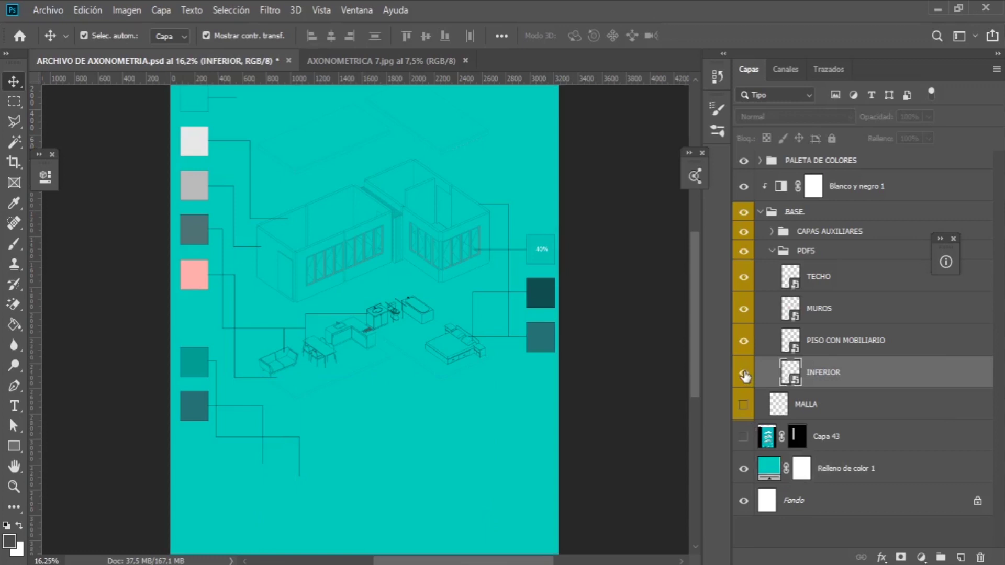
{"action": "left_click", "coordinate": [744, 372]}
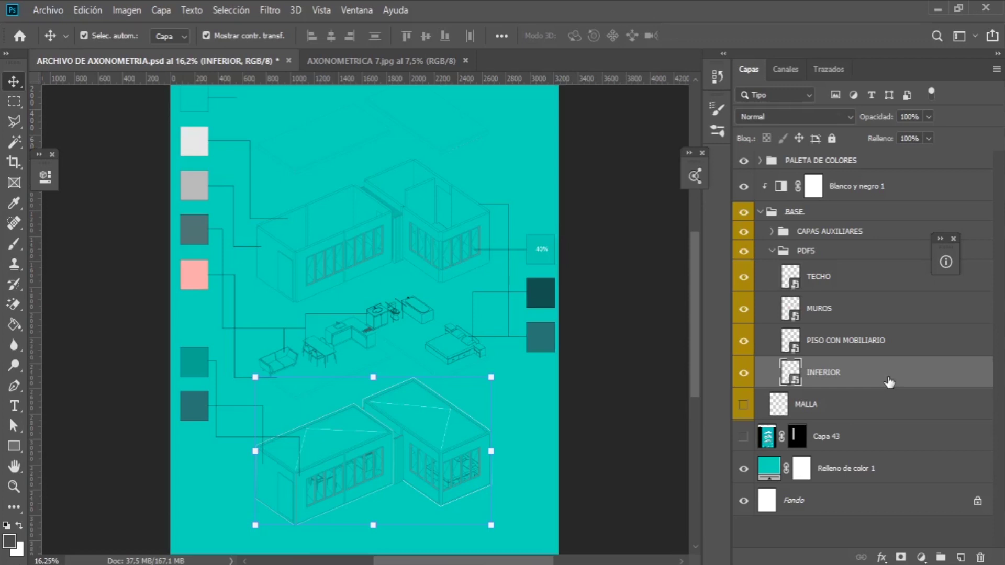
Apply a white Stroke (Trazo) layer style to INFERIOR with size 1 px, Centro position, Normal blending and 72% opacity.
{"action": "double_click", "coordinate": [929, 381]}
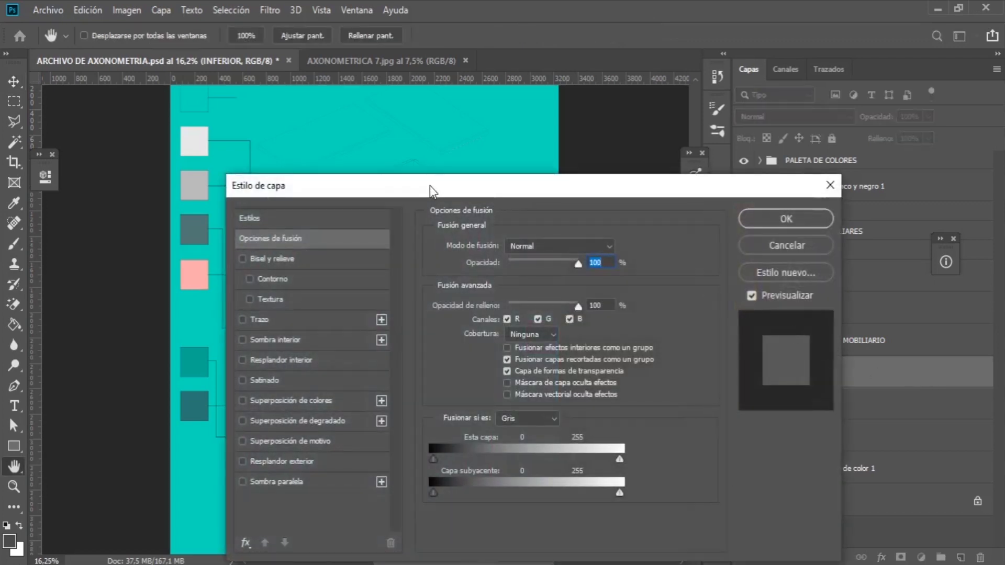
{"action": "mouse_move", "coordinate": [438, 184]}
{"action": "left_mouse_down"}
{"action": "mouse_move", "coordinate": [637, 113]}
{"action": "mouse_move", "coordinate": [712, 140]}
{"action": "mouse_move", "coordinate": [715, 178]}
{"action": "left_mouse_up"}
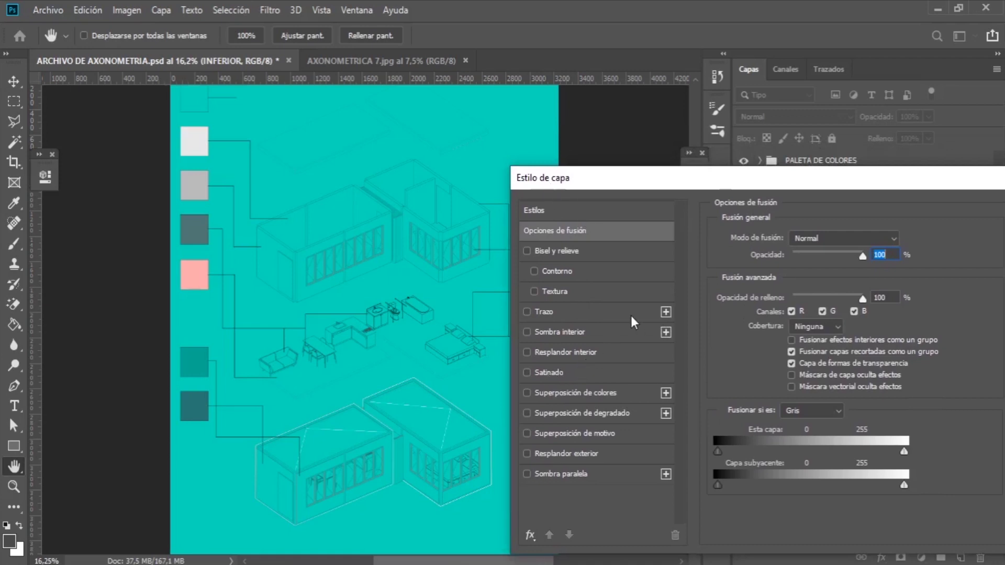
{"action": "left_click", "coordinate": [582, 320]}
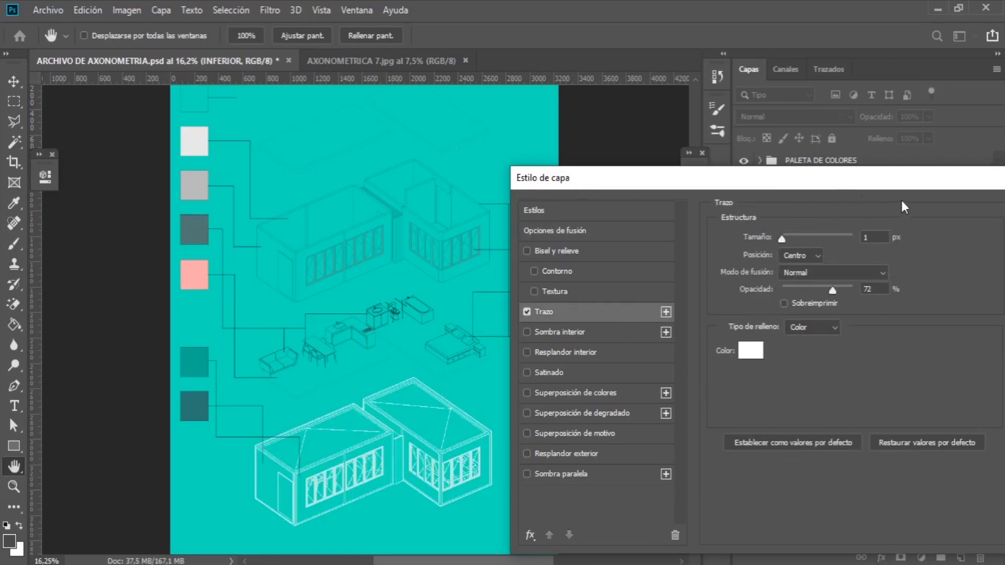
{"action": "double_click", "coordinate": [873, 238]}
{"action": "left_click_drag", "start_coordinate": [872, 190], "coordinate": [836, 187]}
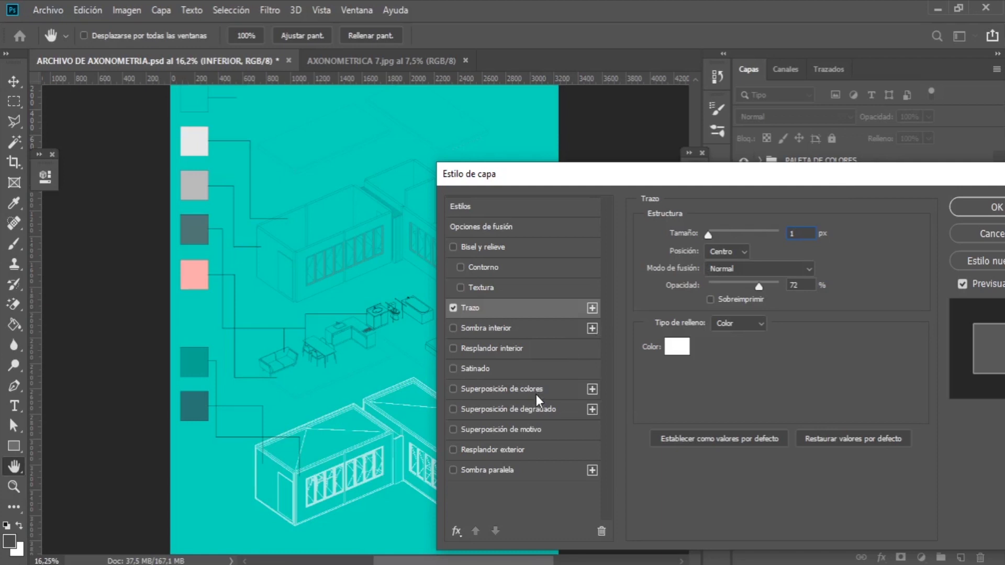
{"action": "left_click", "coordinate": [975, 210]}
{"action": "left_click", "coordinate": [602, 433]}
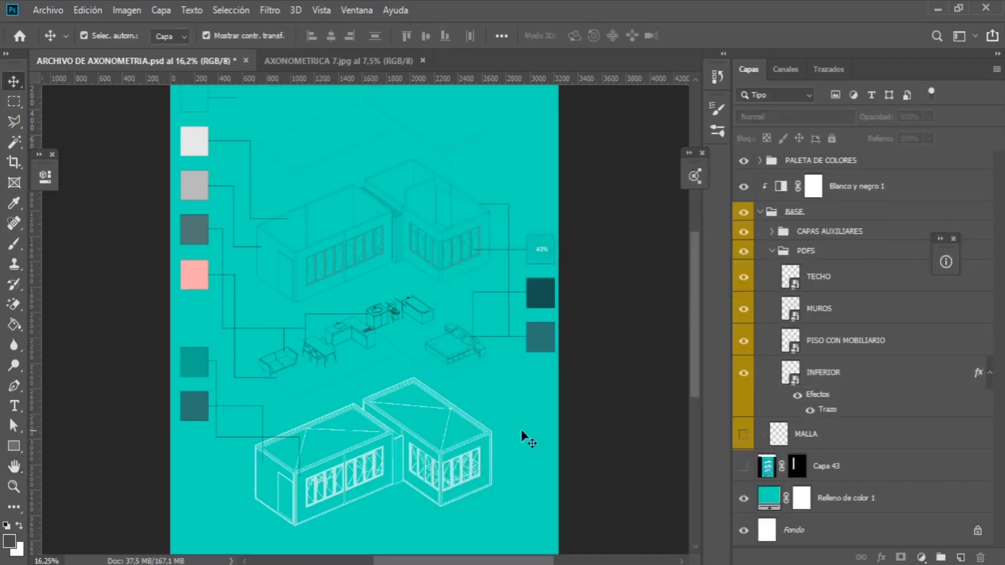
Examine the stroked linework of the lower building up close and at full-page scale against the turquoise background.
{"action": "scroll", "coordinate": [417, 434], "scroll_direction": "down", "scroll_amount": 1}
{"action": "scroll", "coordinate": [382, 460], "scroll_direction": "up", "scroll_amount": 5}
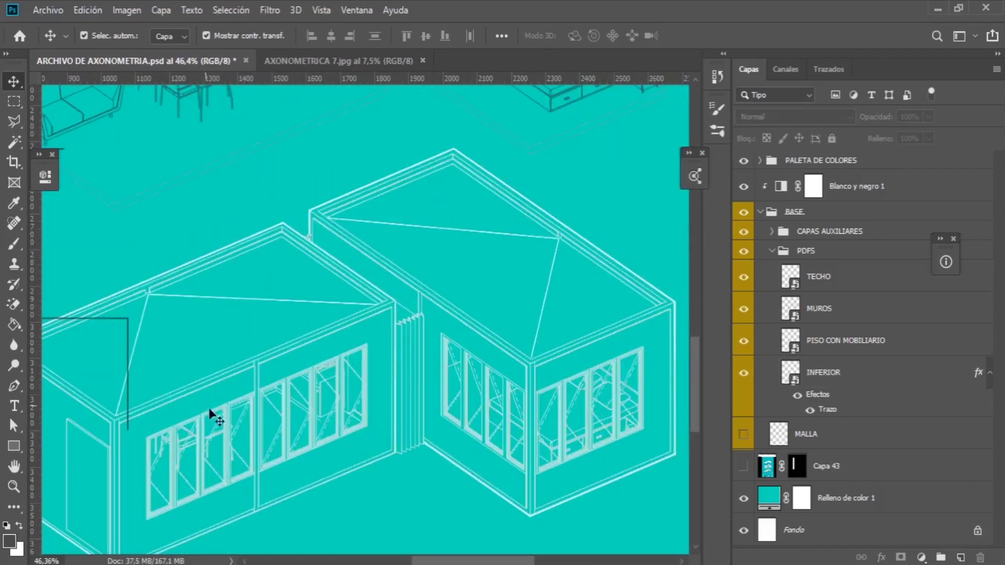
{"action": "scroll", "coordinate": [448, 307], "scroll_direction": "down", "scroll_amount": 2}
{"action": "scroll", "coordinate": [303, 418], "scroll_direction": "up", "scroll_amount": 1}
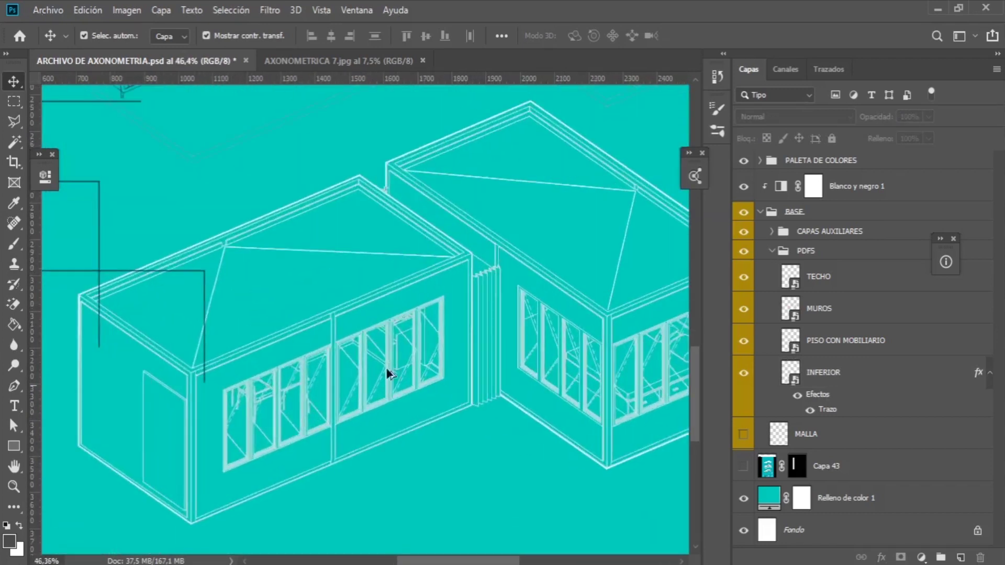
{"action": "scroll", "coordinate": [362, 330], "scroll_direction": "down", "scroll_amount": 3}
{"action": "scroll", "coordinate": [345, 335], "scroll_direction": "up", "scroll_amount": 2}
{"action": "scroll", "coordinate": [349, 346], "scroll_direction": "down", "scroll_amount": 1}
{"action": "scroll", "coordinate": [350, 346], "scroll_direction": "down", "scroll_amount": 1}
{"action": "scroll", "coordinate": [386, 353], "scroll_direction": "up", "scroll_amount": 2}
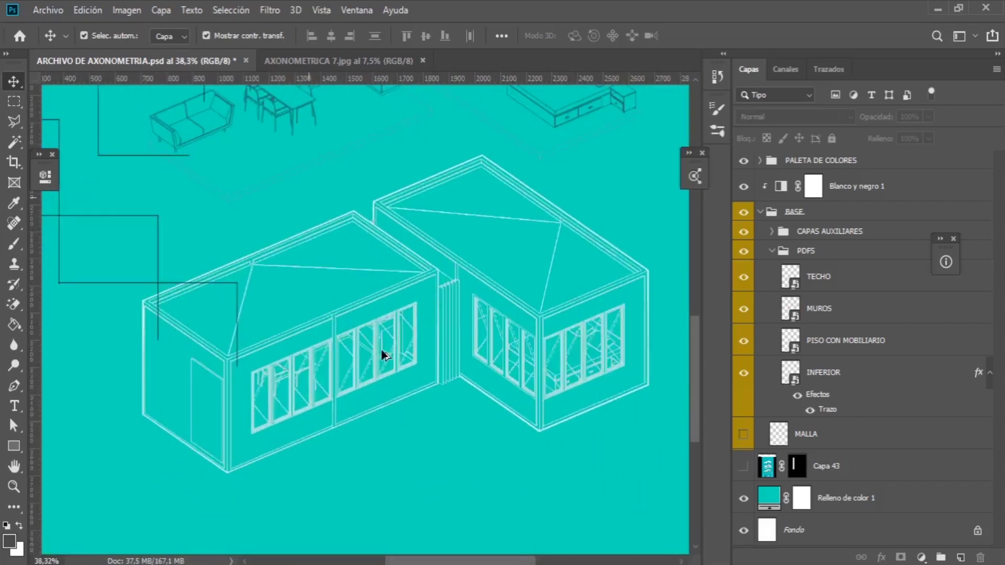
{"action": "scroll", "coordinate": [387, 354], "scroll_direction": "down", "scroll_amount": 2}
{"action": "scroll", "coordinate": [387, 349], "scroll_direction": "down", "scroll_amount": 3}
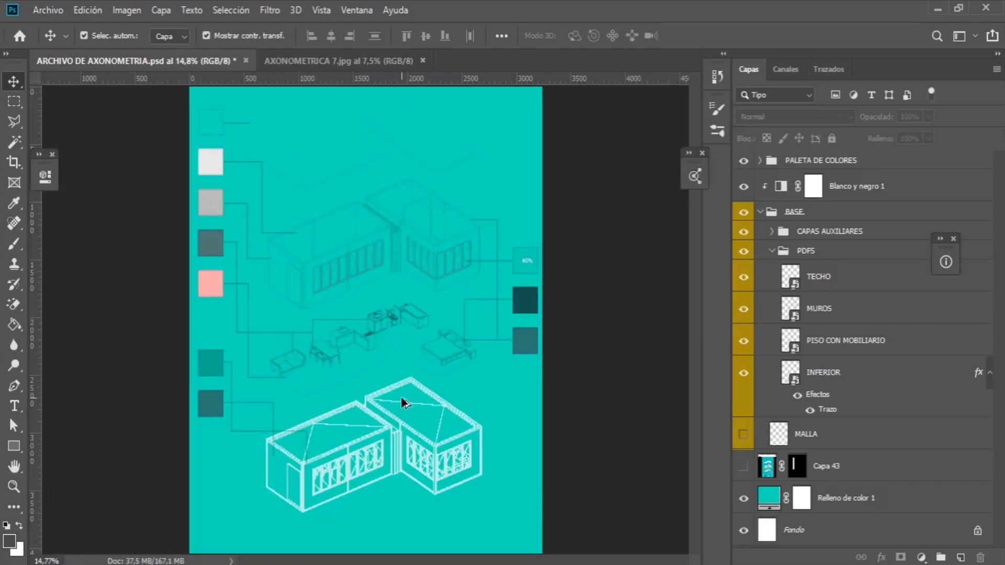
{"action": "scroll", "coordinate": [396, 445], "scroll_direction": "up", "scroll_amount": 3}
{"action": "scroll", "coordinate": [403, 460], "scroll_direction": "up", "scroll_amount": 2}
{"action": "scroll", "coordinate": [417, 419], "scroll_direction": "down", "scroll_amount": 3}
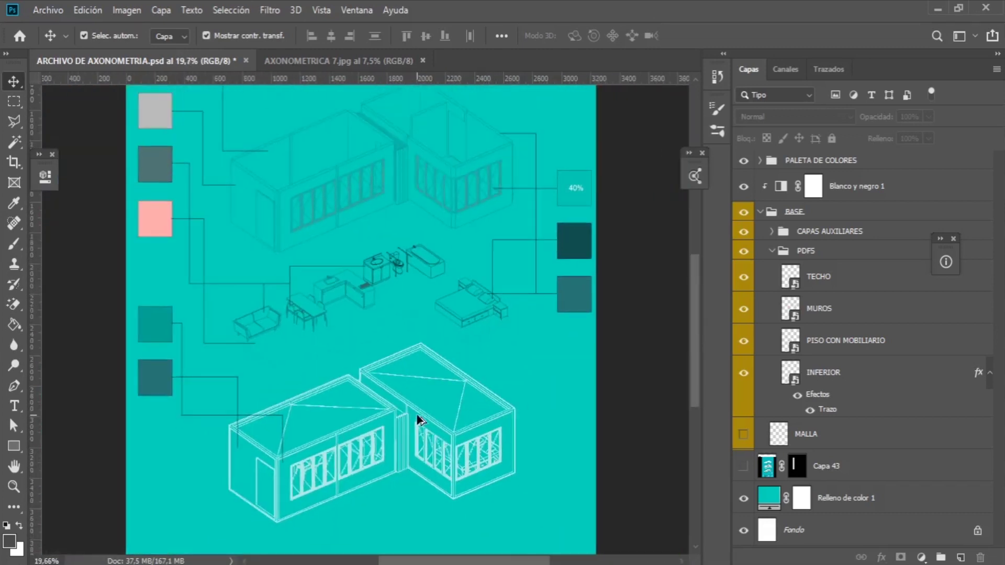
{"action": "scroll", "coordinate": [409, 431], "scroll_direction": "up", "scroll_amount": 3}
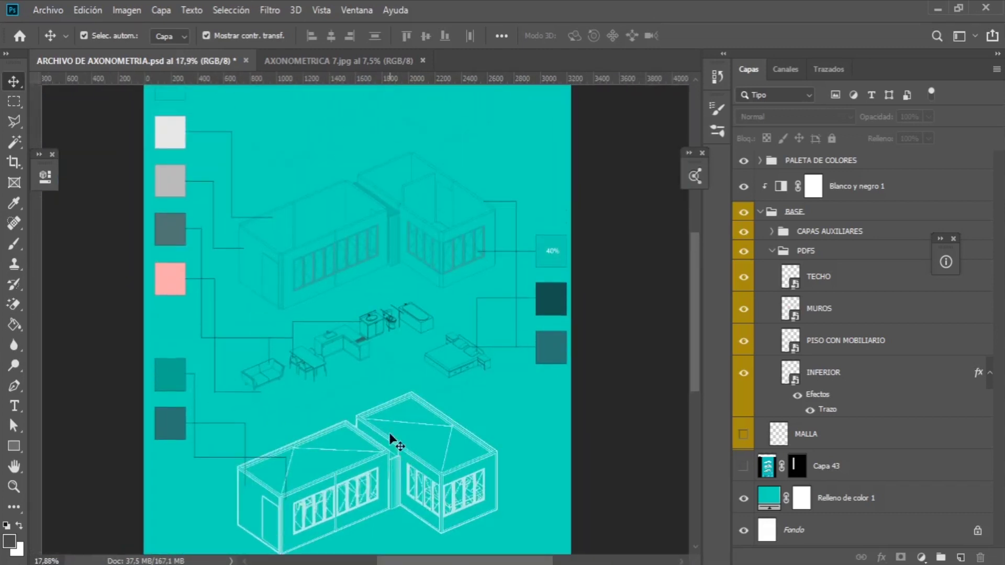
{"action": "scroll", "coordinate": [392, 440], "scroll_direction": "down", "scroll_amount": 4}
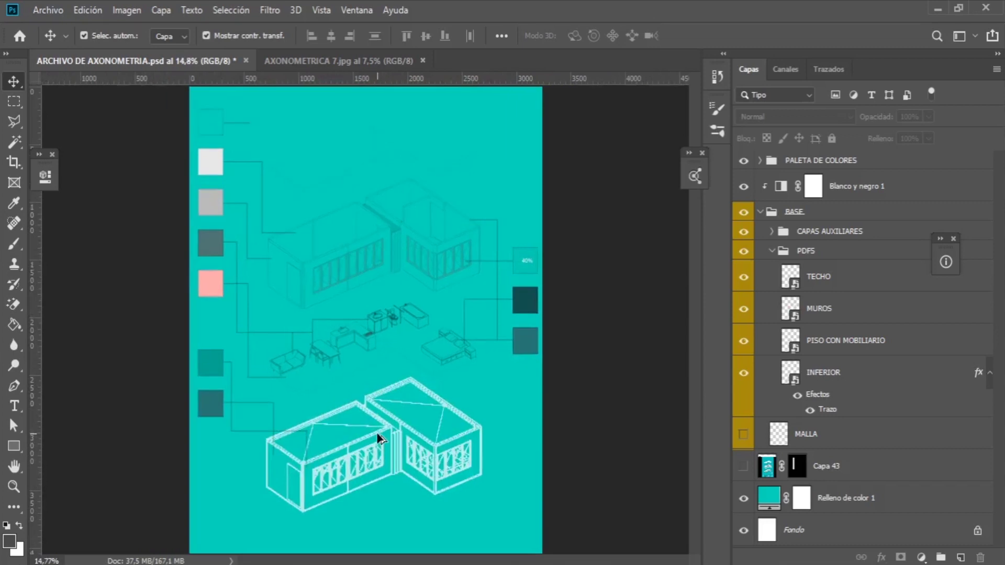
Collapse the BASE group and hide the PALETA DE COLORES group, leaving the axonometric linework on the turquoise background.
{"action": "left_click", "coordinate": [759, 212]}
{"action": "left_click", "coordinate": [743, 161]}
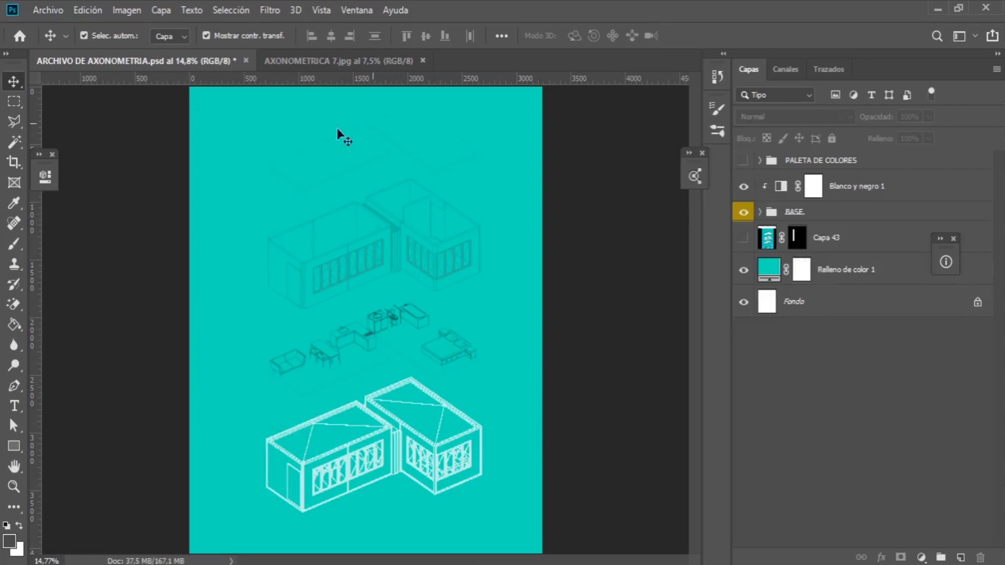
{"action": "scroll", "coordinate": [364, 348], "scroll_direction": "up", "scroll_amount": 3}
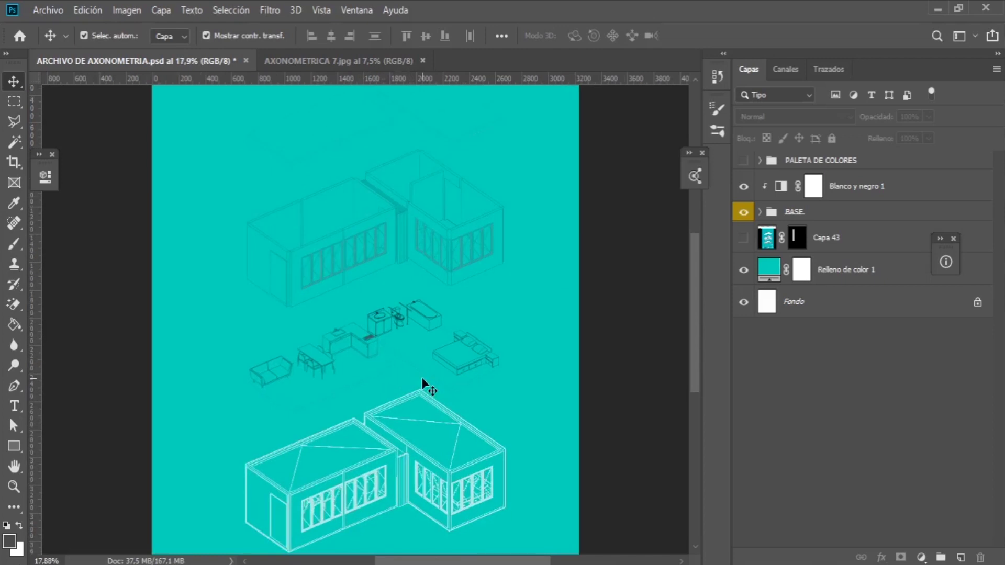
{"action": "scroll", "coordinate": [422, 377], "scroll_direction": "up", "scroll_amount": 3}
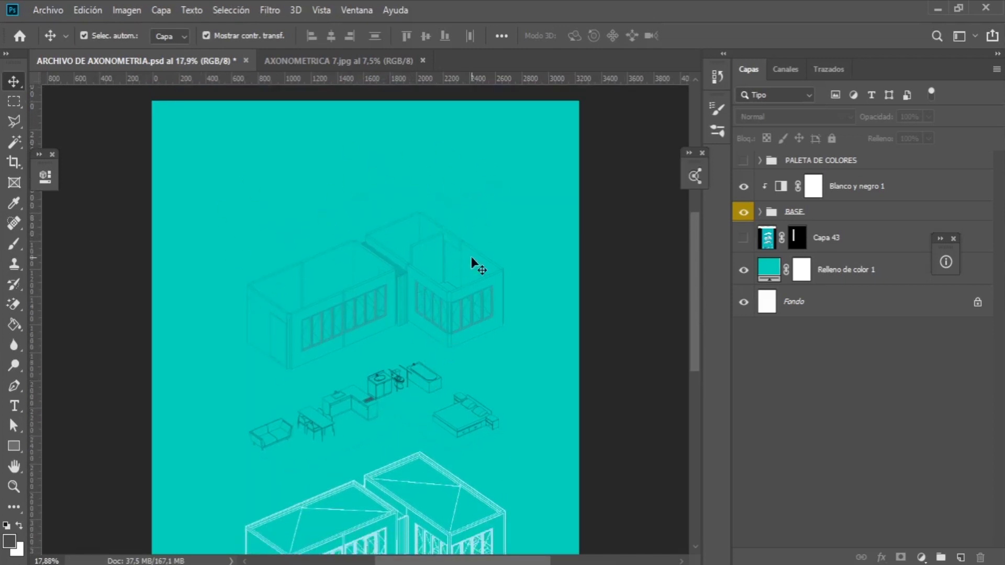
{"action": "left_click", "coordinate": [539, 124]}
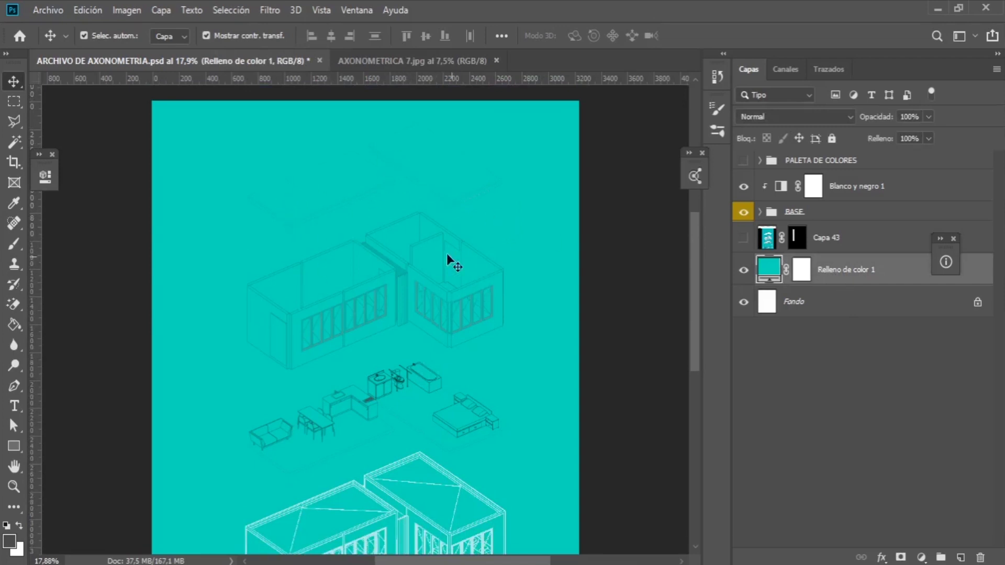
{"action": "scroll", "coordinate": [398, 199], "scroll_direction": "up", "scroll_amount": 3}
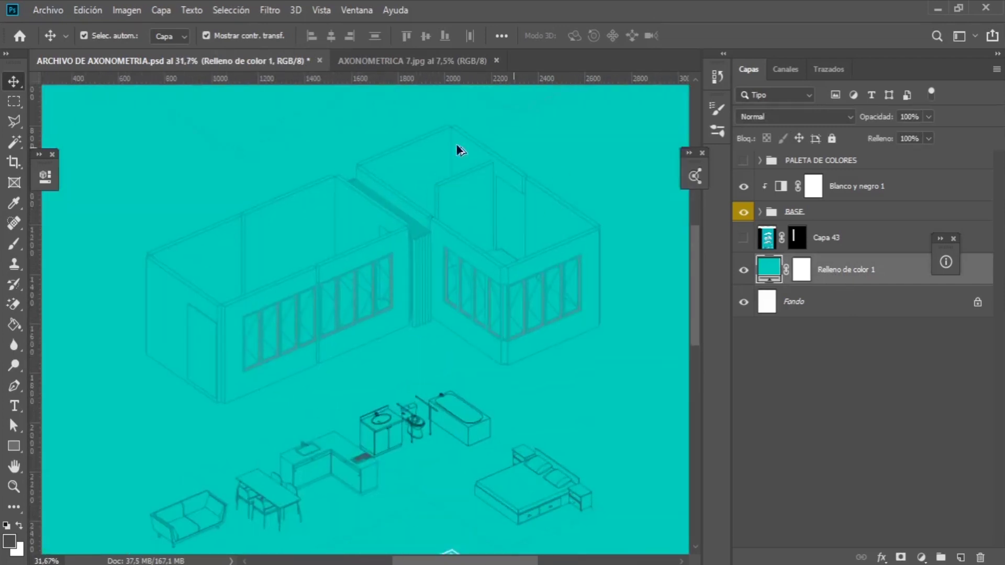
Expand the BASE group, collapse its PDFS subgroup and expand the CAPAS AUXILIARES subgroup.
{"action": "scroll", "coordinate": [293, 246], "scroll_direction": "up", "scroll_amount": 2}
{"action": "scroll", "coordinate": [482, 294], "scroll_direction": "up", "scroll_amount": 1}
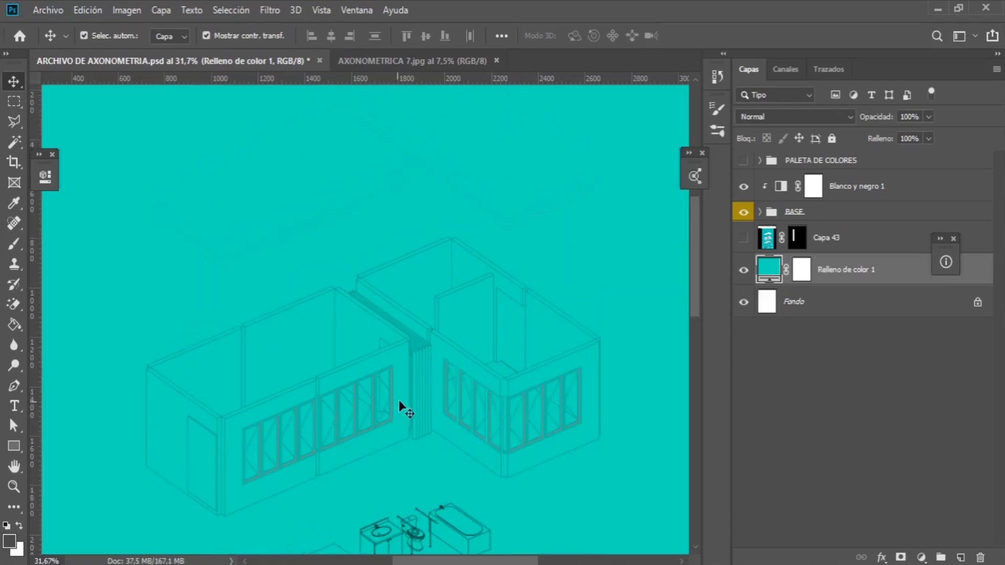
{"action": "scroll", "coordinate": [372, 322], "scroll_direction": "down", "scroll_amount": 2}
{"action": "scroll", "coordinate": [367, 378], "scroll_direction": "up", "scroll_amount": 1}
{"action": "scroll", "coordinate": [386, 382], "scroll_direction": "down", "scroll_amount": 2}
{"action": "scroll", "coordinate": [377, 393], "scroll_direction": "up", "scroll_amount": 1}
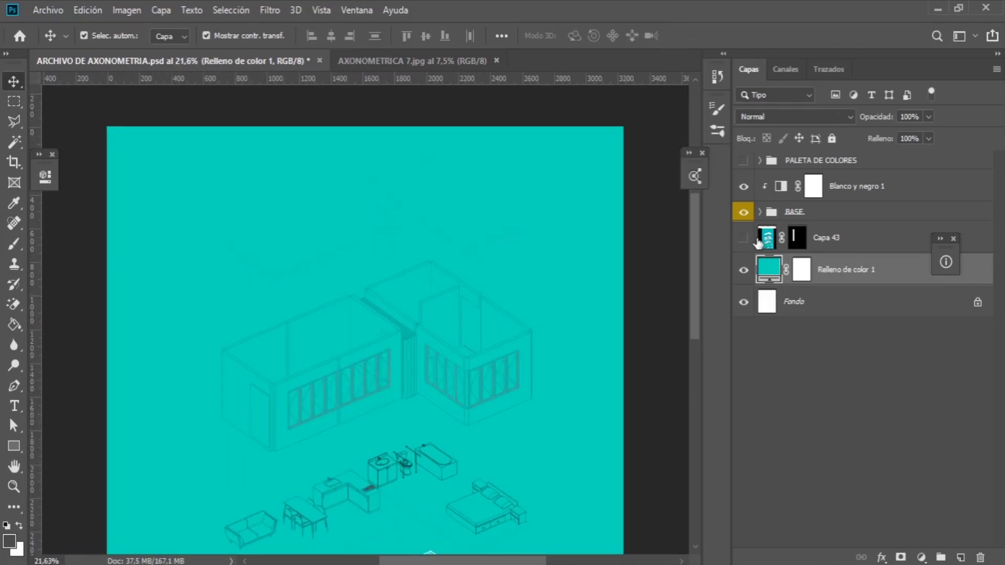
{"action": "left_click", "coordinate": [760, 212]}
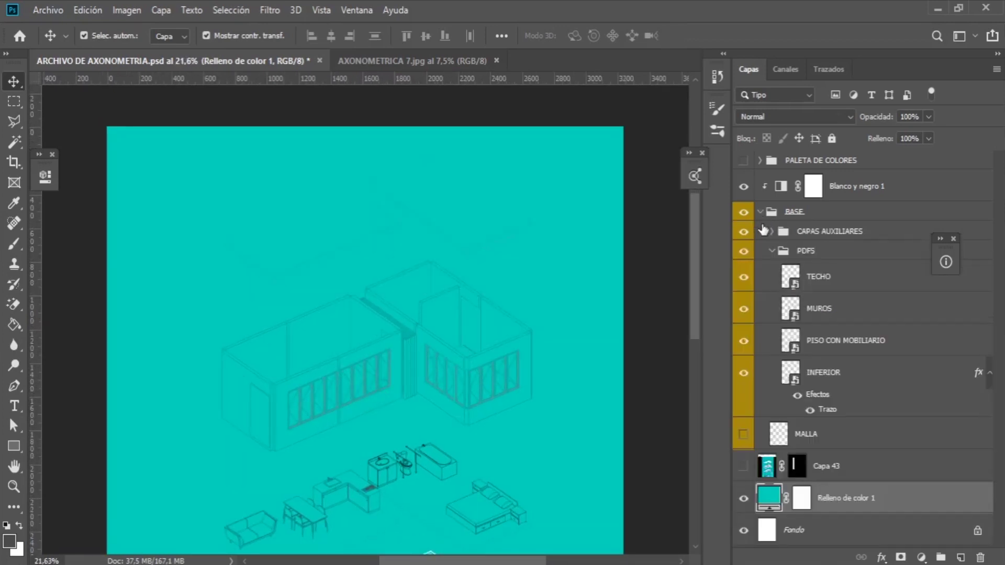
{"action": "left_click", "coordinate": [771, 251]}
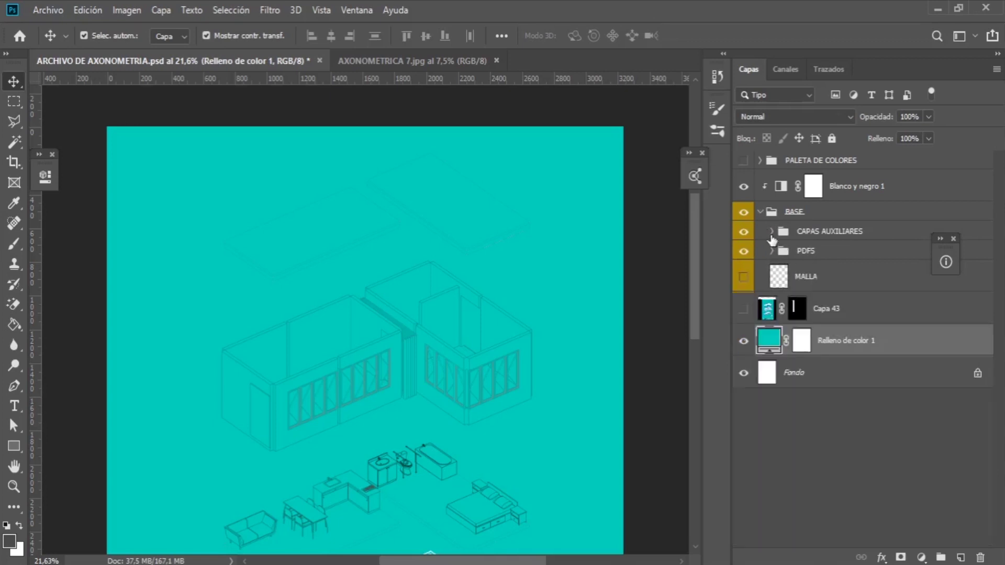
{"action": "left_click", "coordinate": [772, 231]}
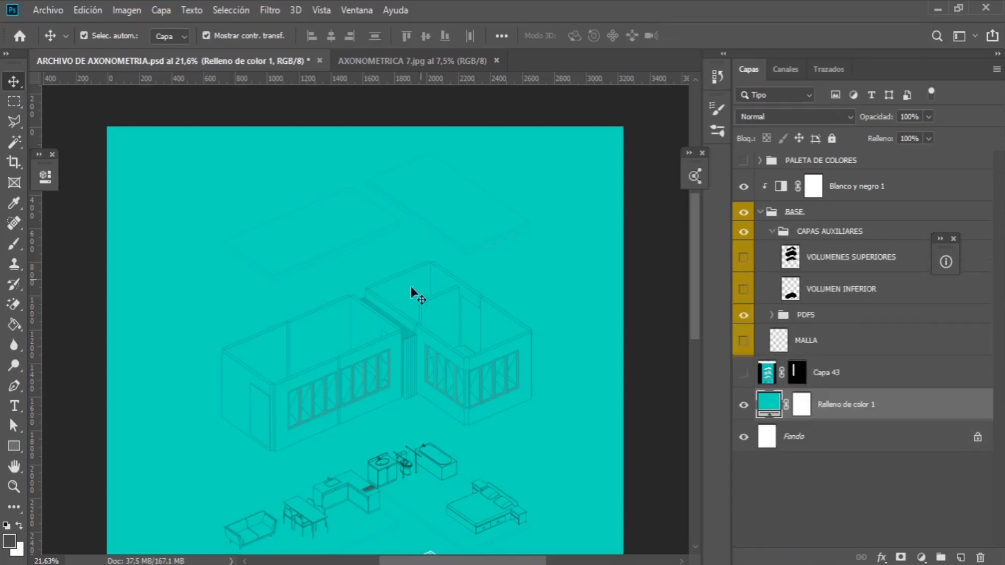
{"action": "scroll", "coordinate": [495, 309], "scroll_direction": "down", "scroll_amount": 1}
{"action": "scroll", "coordinate": [495, 347], "scroll_direction": "up", "scroll_amount": 1}
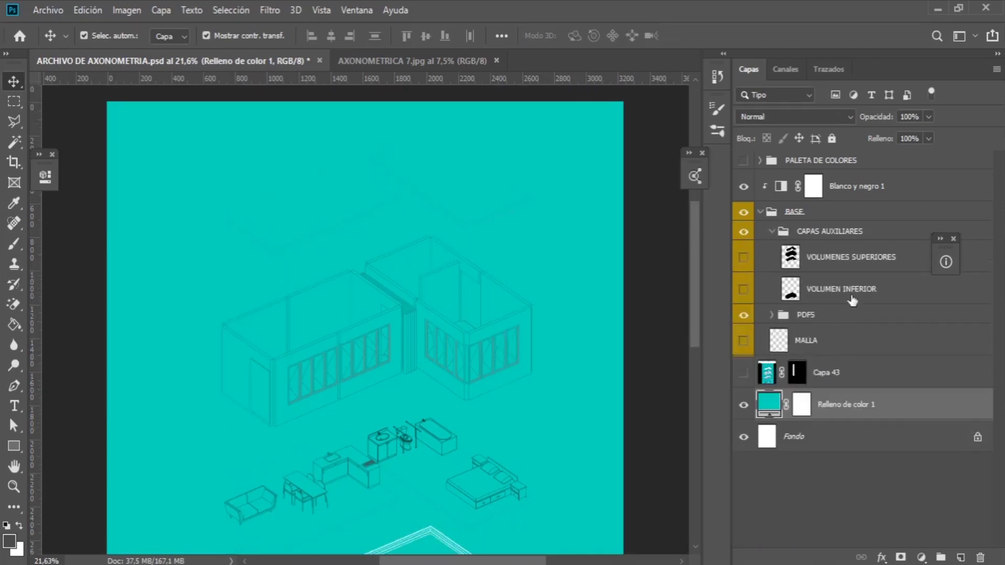
Make the VOLUMENES SUPERIORES layer visible and examine its black silhouettes over the upper levels.
{"action": "left_click", "coordinate": [869, 257]}
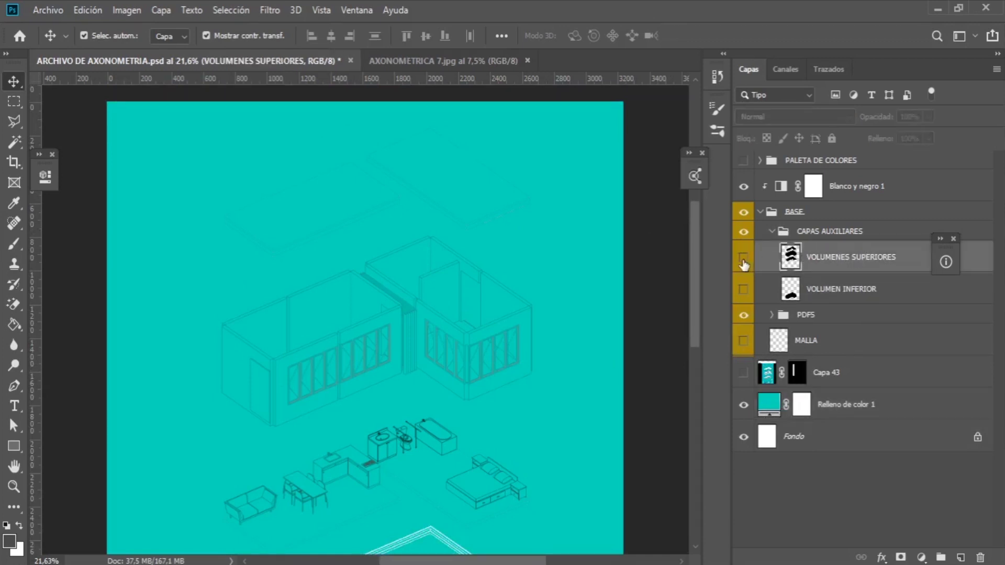
{"action": "left_click", "coordinate": [743, 258]}
{"action": "scroll", "coordinate": [561, 335], "scroll_direction": "down", "scroll_amount": 2}
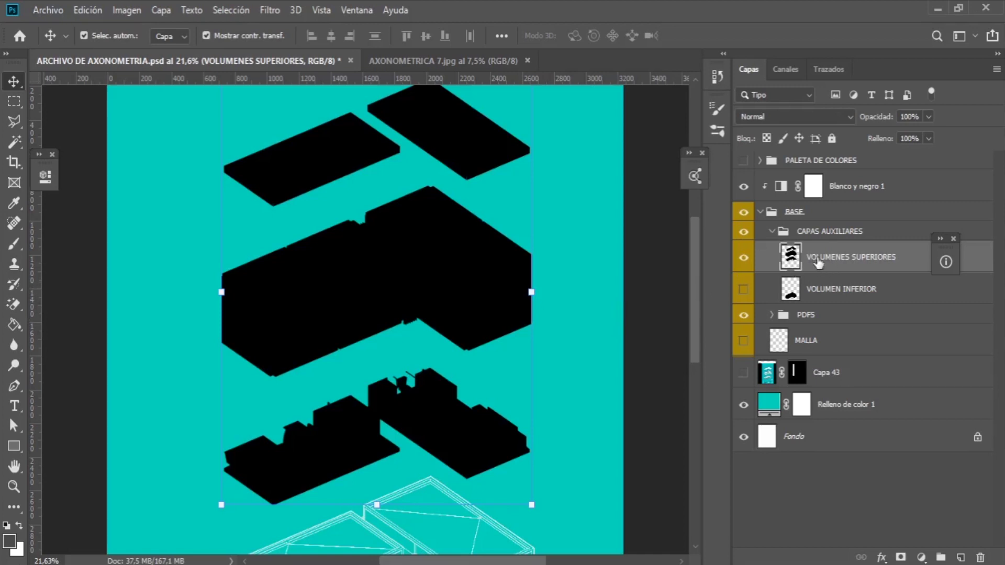
{"action": "scroll", "coordinate": [489, 262], "scroll_direction": "up", "scroll_amount": 1}
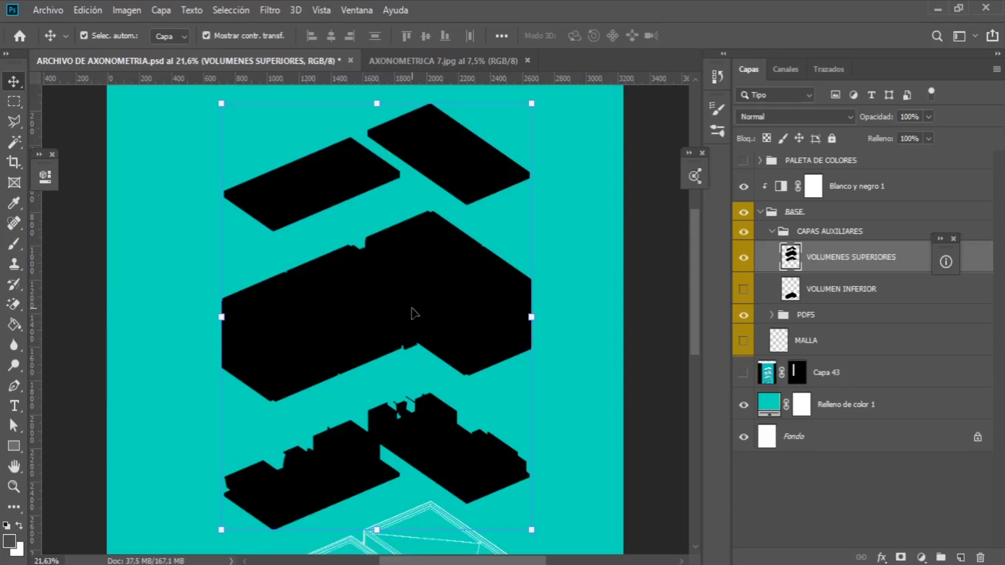
{"action": "left_click", "coordinate": [637, 261]}
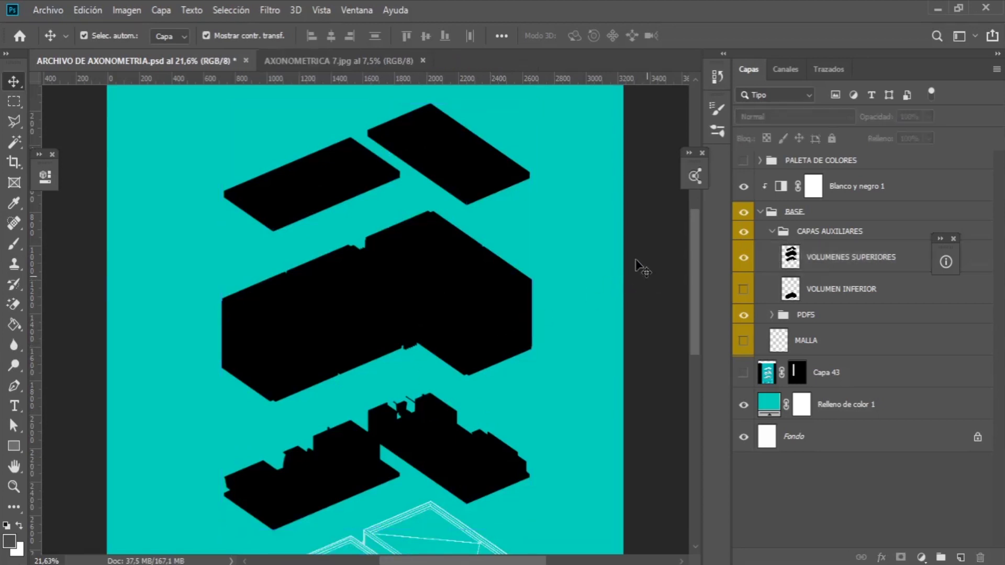
{"action": "scroll", "coordinate": [544, 196], "scroll_direction": "up", "scroll_amount": 1}
Create a new layer above VOLUMENES SUPERIORES and brush a rectangular selection beside the building solid black, then deselect.
{"action": "left_click", "coordinate": [866, 256]}
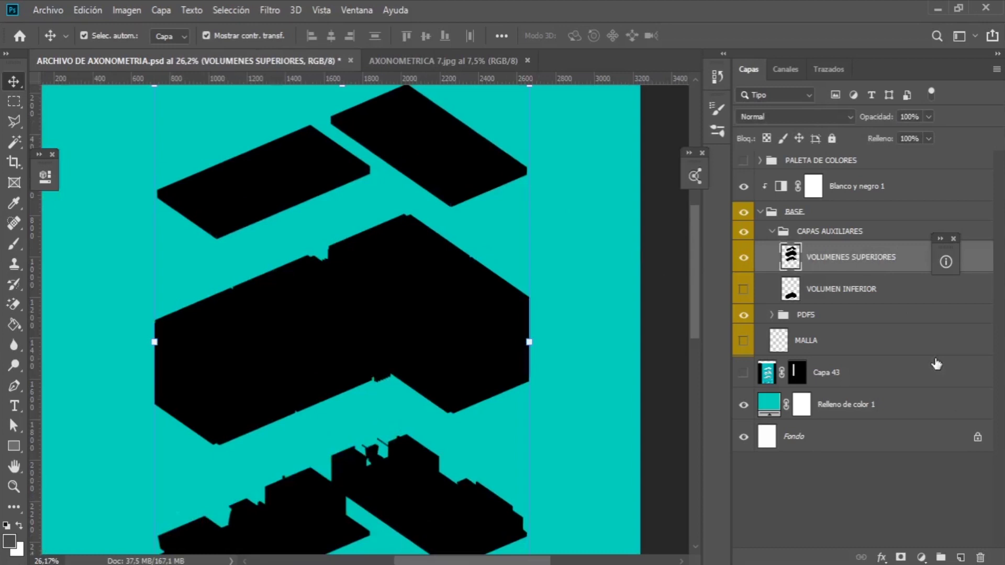
{"action": "left_click", "coordinate": [961, 558]}
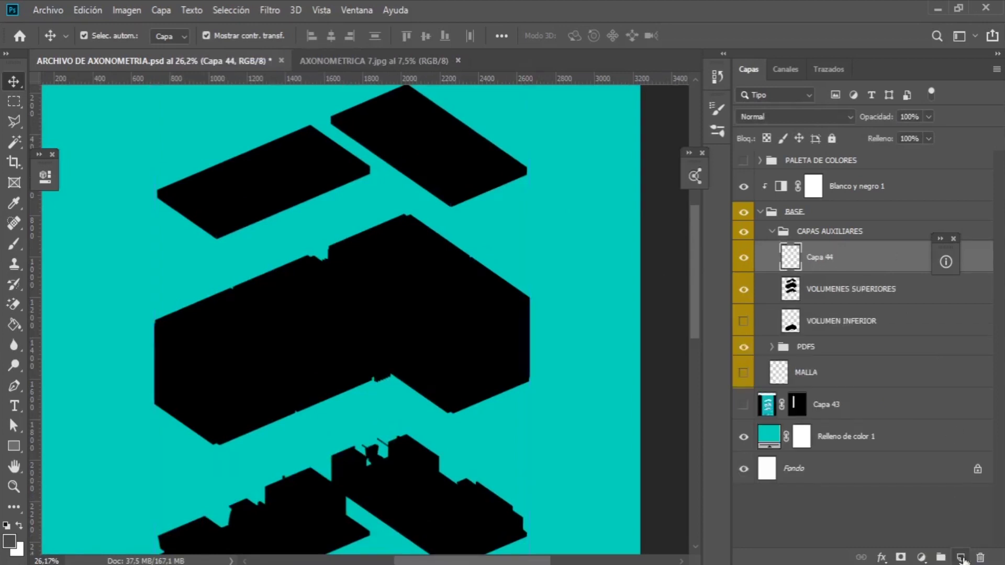
{"action": "left_click", "coordinate": [13, 123]}
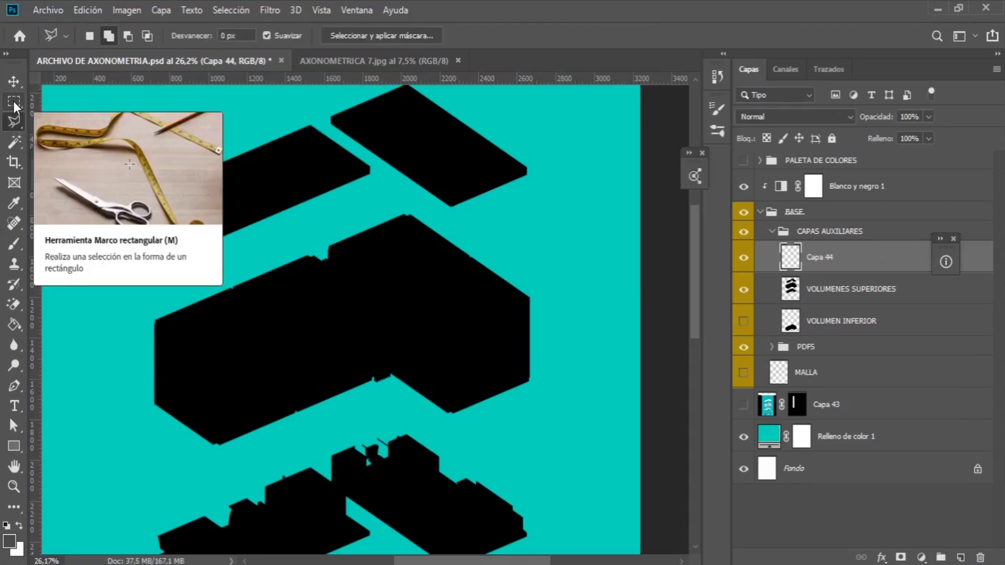
{"action": "left_click", "coordinate": [14, 101]}
{"action": "left_click_drag", "start_coordinate": [560, 202], "coordinate": [617, 324]}
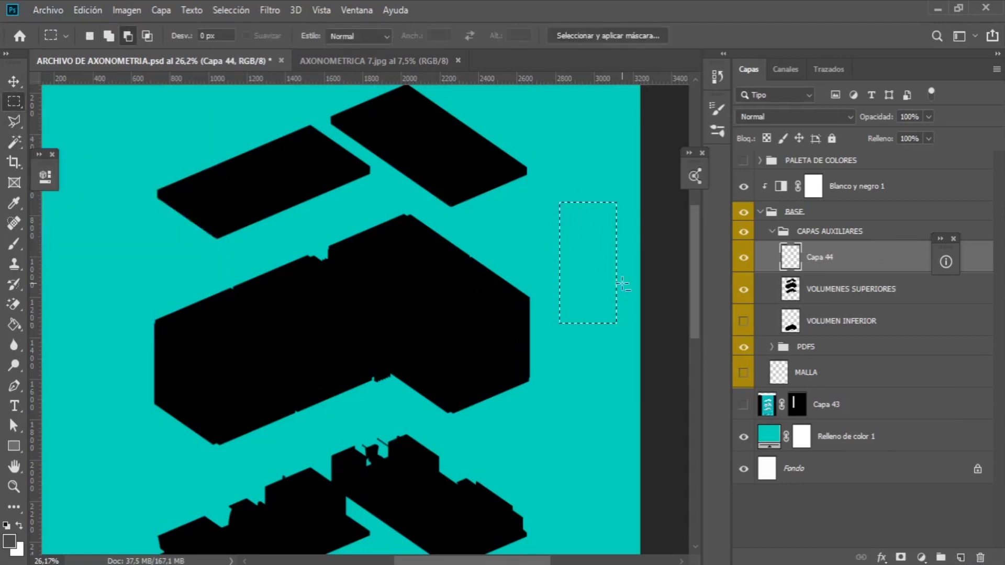
{"action": "left_click", "coordinate": [10, 243]}
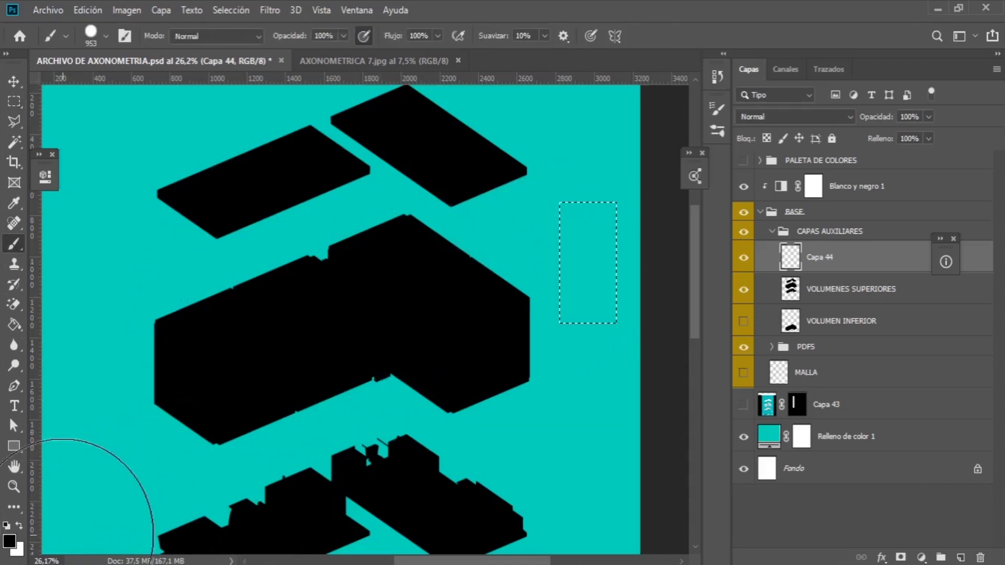
{"action": "left_click", "coordinate": [9, 542]}
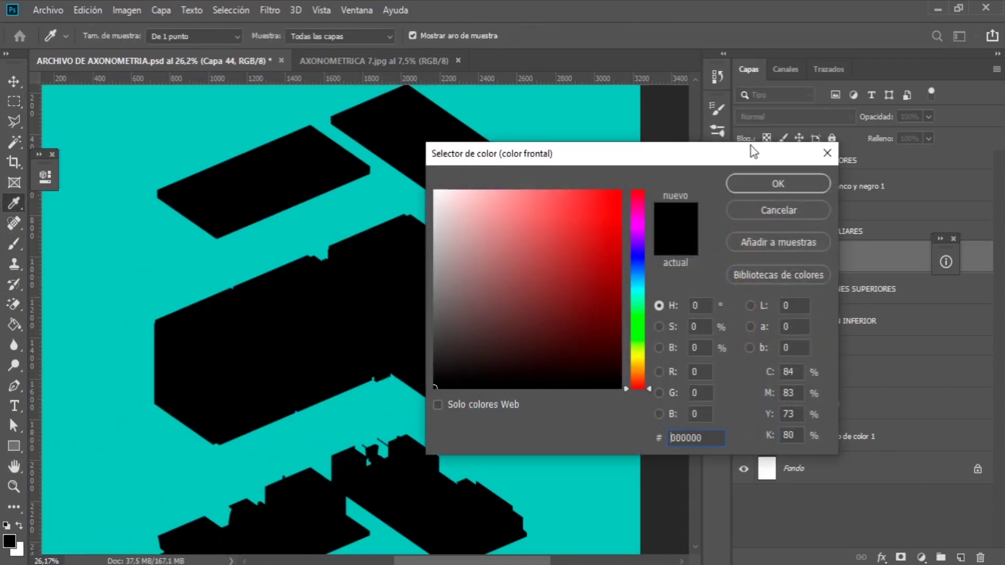
{"action": "left_click_drag", "start_coordinate": [635, 213], "coordinate": [570, 262]}
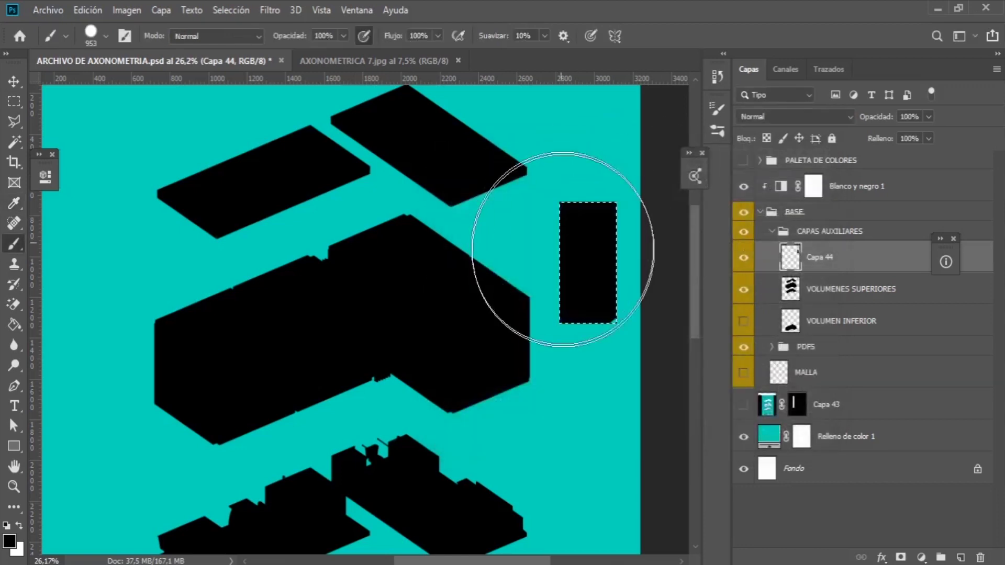
{"action": "key", "text": "ctrl+d"}
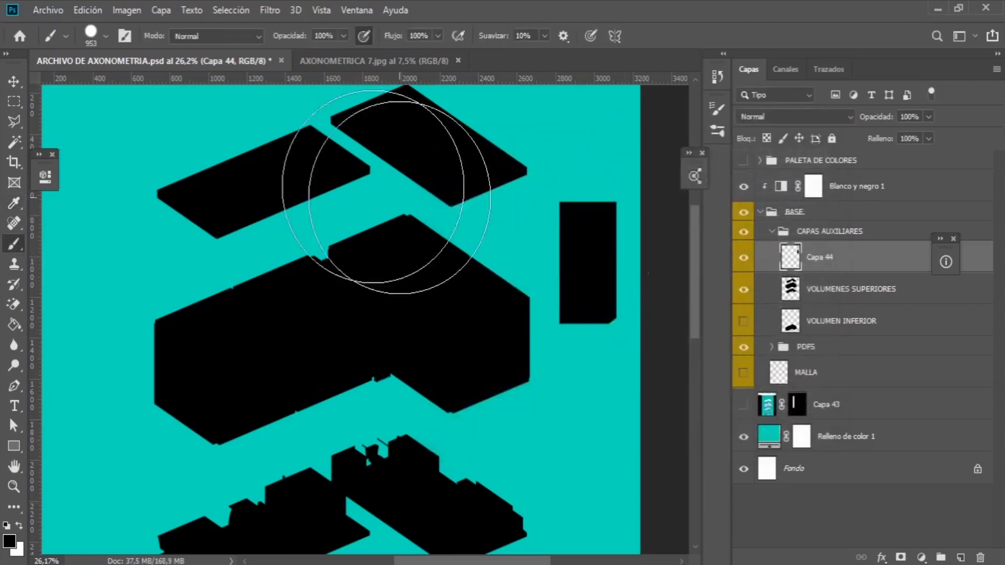
Outline an irregular polygonal selection below the black rectangle, brush it solid black and clear the selection.
{"action": "left_click", "coordinate": [14, 121]}
{"action": "left_click", "coordinate": [515, 429]}
{"action": "left_click", "coordinate": [604, 429]}
{"action": "left_click", "coordinate": [620, 359]}
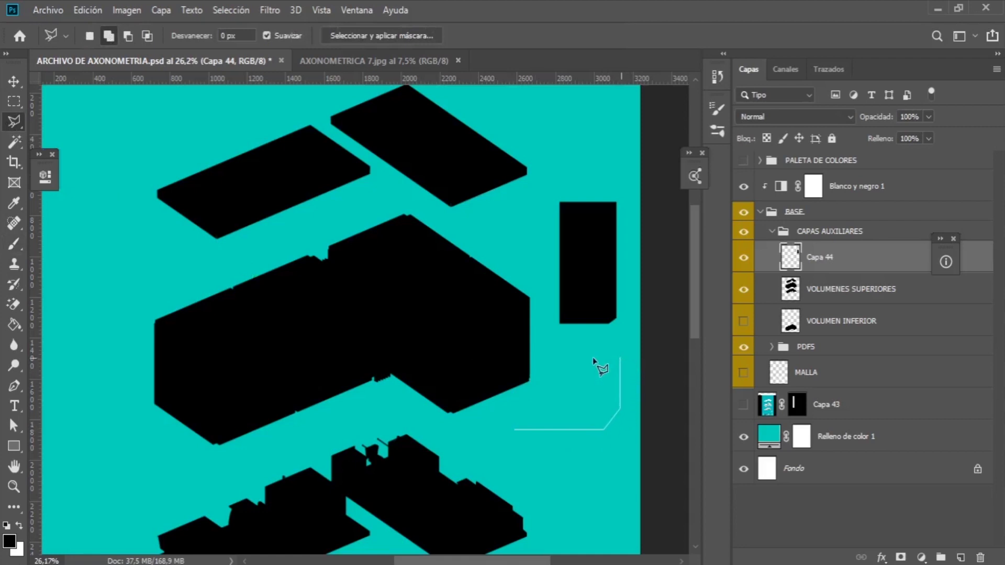
{"action": "left_click", "coordinate": [512, 426]}
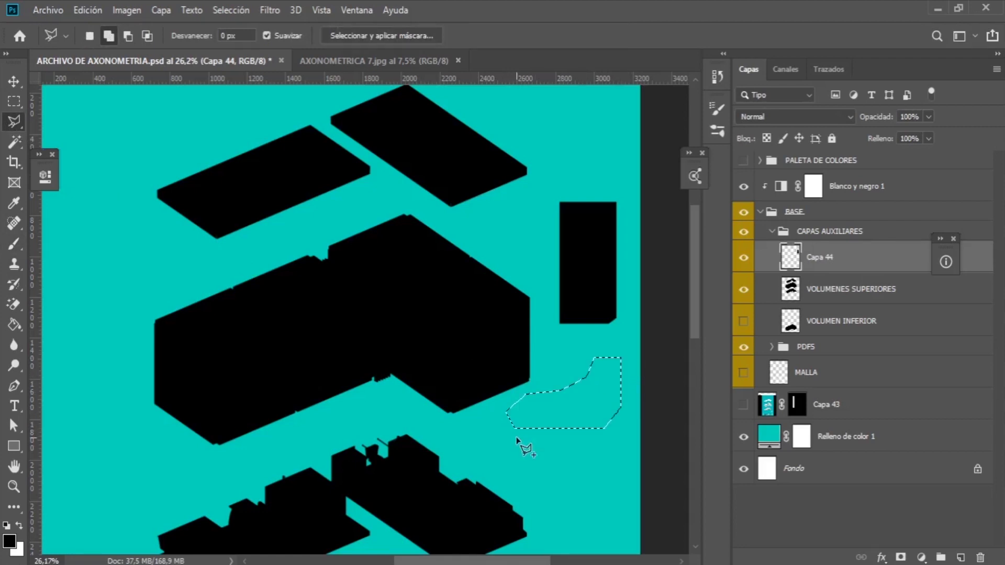
{"action": "key", "text": "b"}
{"action": "mouse_move", "coordinate": [522, 413]}
{"action": "left_mouse_down"}
{"action": "mouse_move", "coordinate": [587, 360]}
{"action": "mouse_move", "coordinate": [644, 367]}
{"action": "left_mouse_up"}
{"action": "key", "text": "ctrl+d"}
{"action": "scroll", "coordinate": [565, 308], "scroll_direction": "down", "scroll_amount": 1}
{"action": "scroll", "coordinate": [633, 308], "scroll_direction": "down", "scroll_amount": 1}
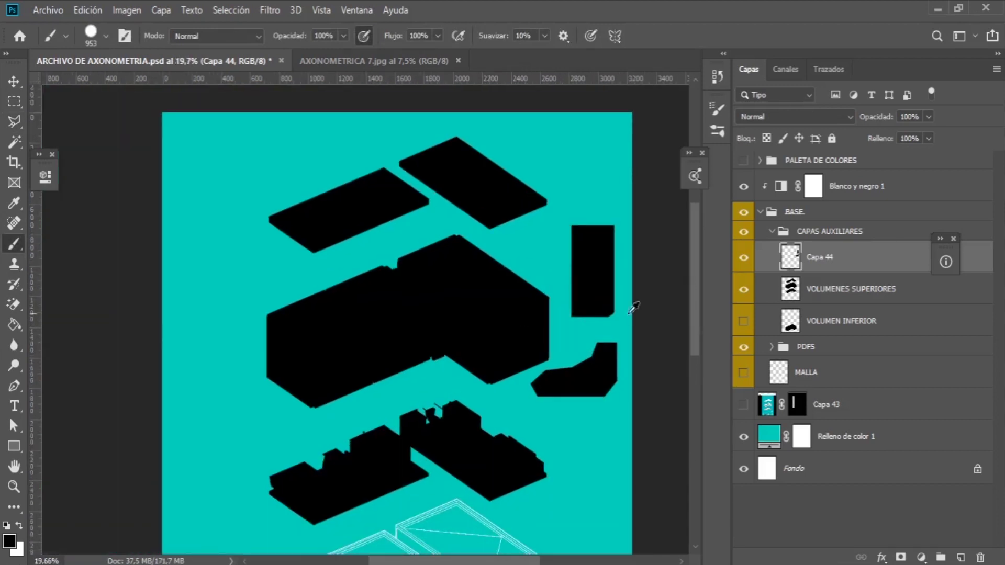
Merge the sample shapes' layer down into VOLUMENES SUPERIORES, then remove the two sample shapes.
{"action": "key", "text": "v"}
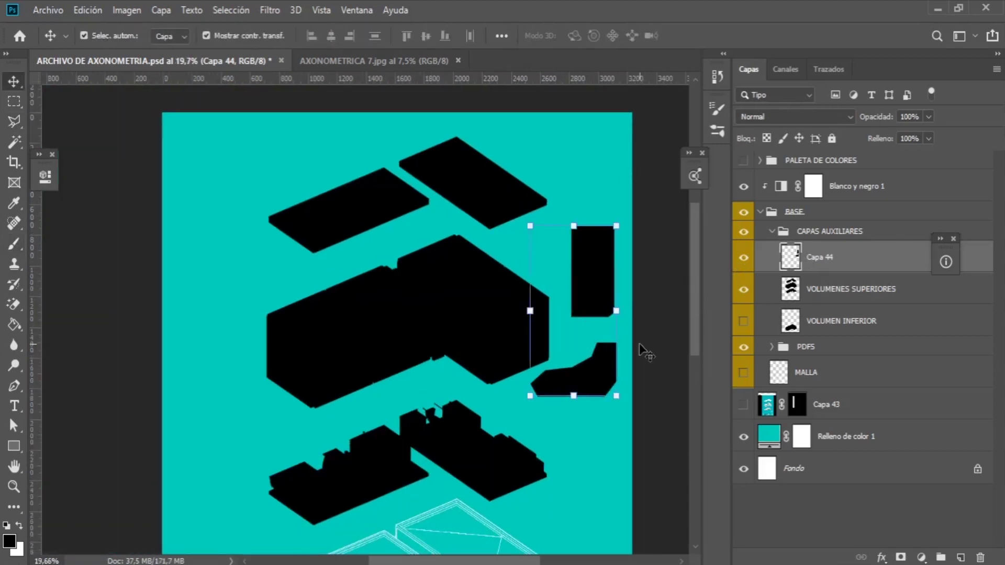
{"action": "key", "text": "ctrl+e"}
{"action": "scroll", "coordinate": [520, 413], "scroll_direction": "down", "scroll_amount": 3}
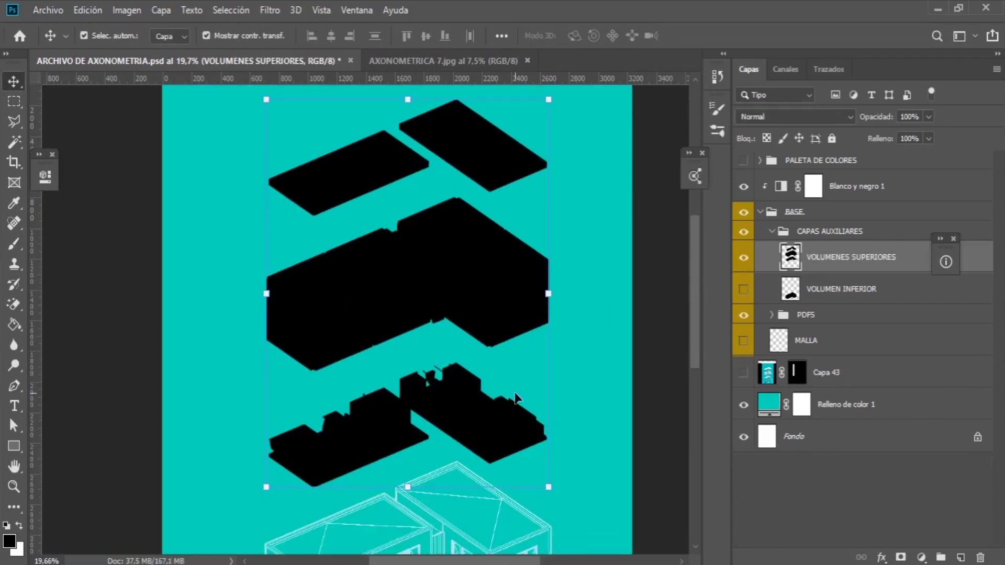
{"action": "scroll", "coordinate": [511, 386], "scroll_direction": "up", "scroll_amount": 1}
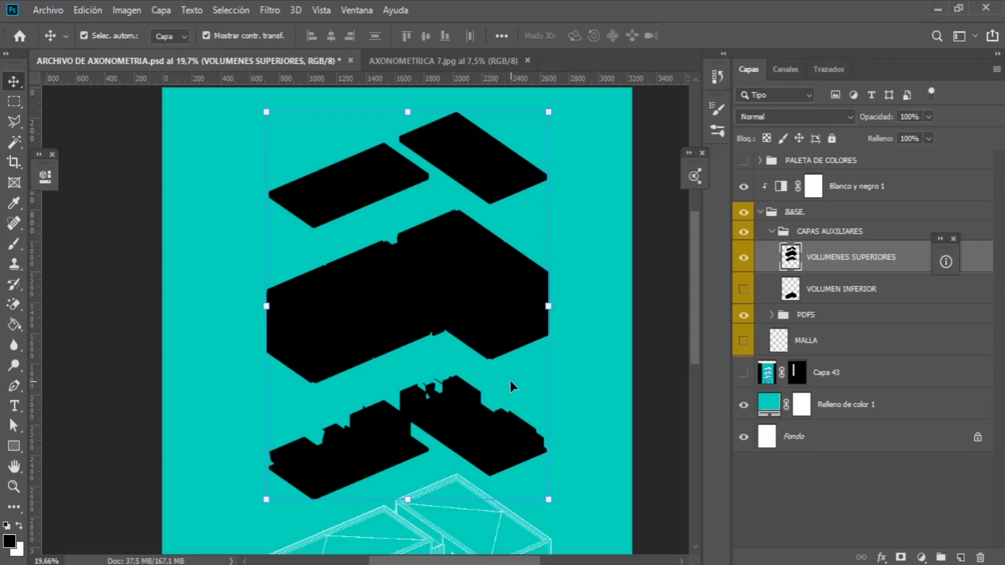
Toggle the VOLUMENES SUPERIORES layer off and on to compare its silhouettes with the linework, leaving it hidden.
{"action": "left_click", "coordinate": [744, 258]}
{"action": "left_click", "coordinate": [743, 258]}
{"action": "left_click", "coordinate": [743, 257]}
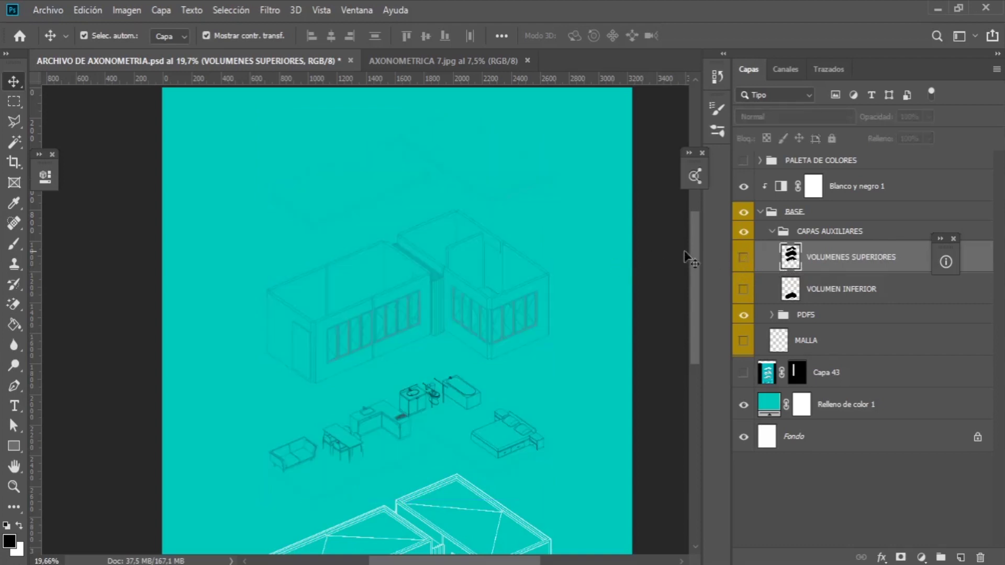
{"action": "left_click", "coordinate": [743, 257]}
{"action": "left_click", "coordinate": [743, 257]}
{"action": "scroll", "coordinate": [422, 341], "scroll_direction": "down", "scroll_amount": 1}
{"action": "scroll", "coordinate": [213, 249], "scroll_direction": "up", "scroll_amount": 1}
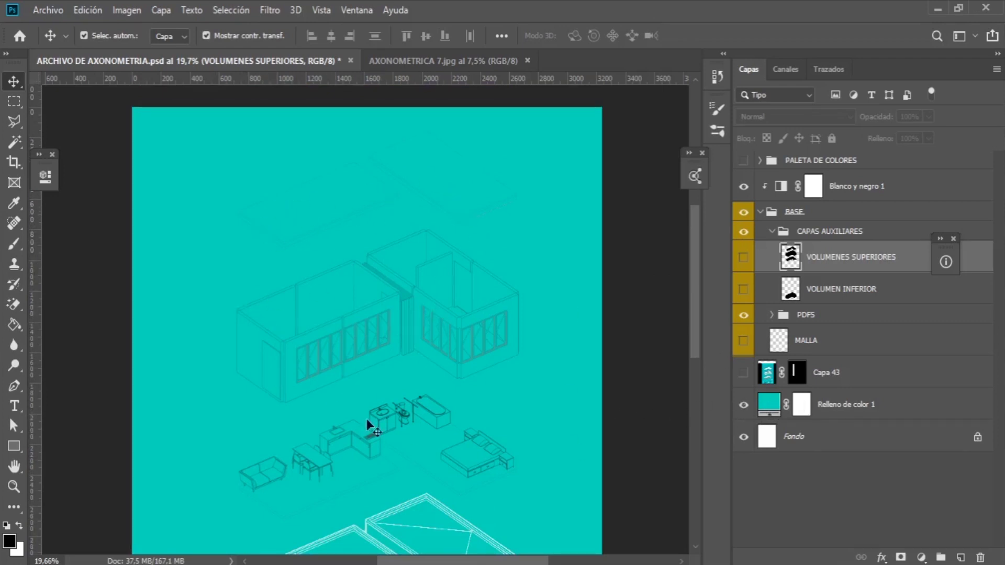
Load the VOLUMENES SUPERIORES silhouettes as a selection and hide that layer, keeping the selection active over the upper levels.
{"action": "left_click", "coordinate": [744, 259]}
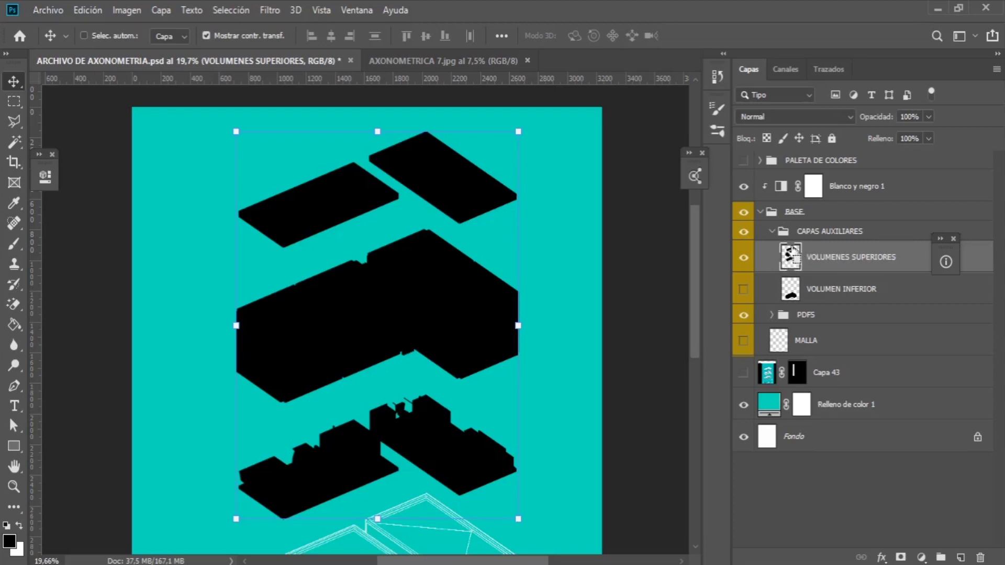
{"action": "left_click", "coordinate": [791, 258], "text": "ctrl"}
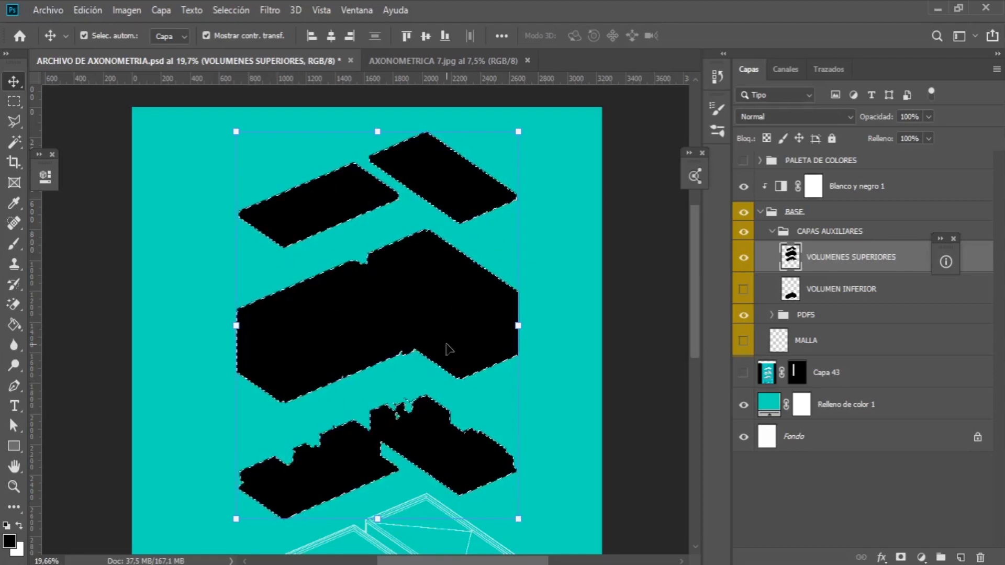
{"action": "left_click", "coordinate": [744, 257]}
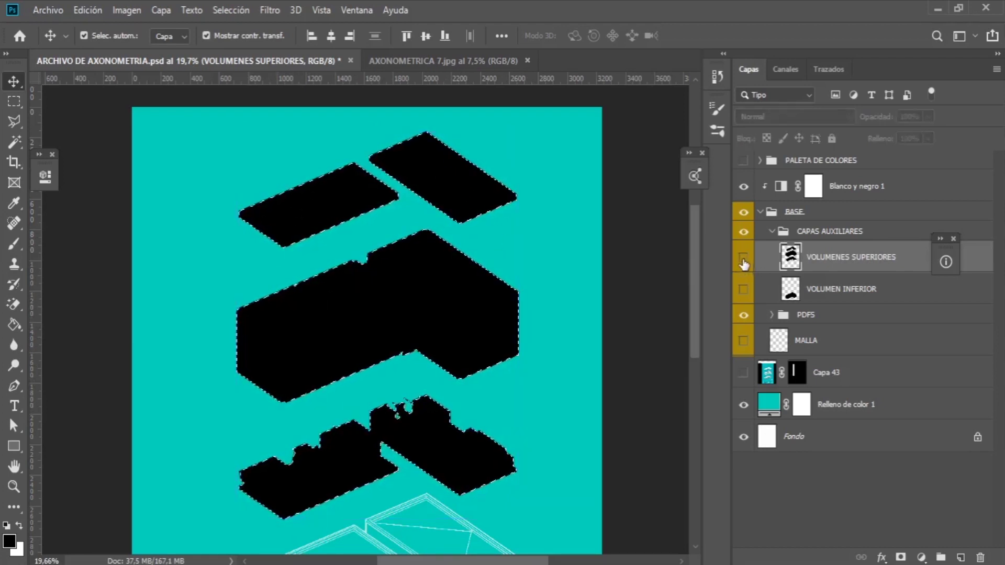
{"action": "scroll", "coordinate": [610, 250], "scroll_direction": "down", "scroll_amount": 1}
{"action": "scroll", "coordinate": [576, 264], "scroll_direction": "down", "scroll_amount": 2}
{"action": "scroll", "coordinate": [529, 251], "scroll_direction": "up", "scroll_amount": 2}
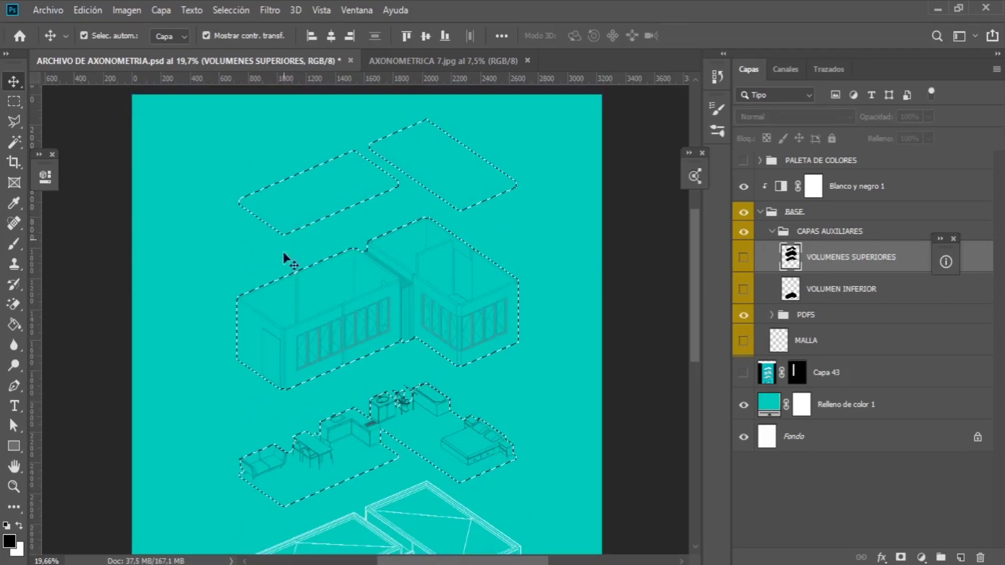
{"action": "scroll", "coordinate": [437, 417], "scroll_direction": "down", "scroll_amount": 1}
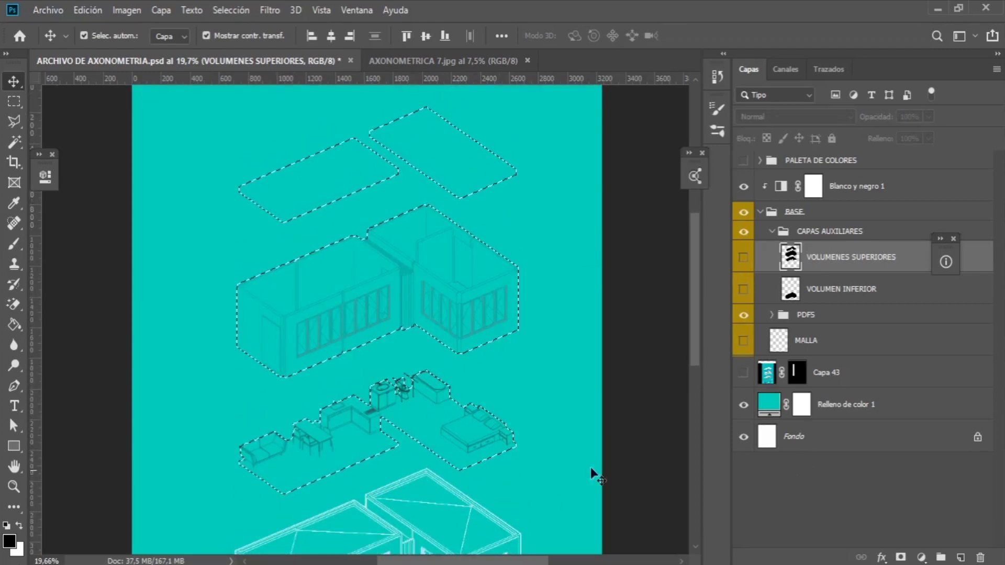
Paint the selected silhouettes black on the Relleno de color 1 layer mask with a 1553 px brush.
{"action": "left_click", "coordinate": [805, 414]}
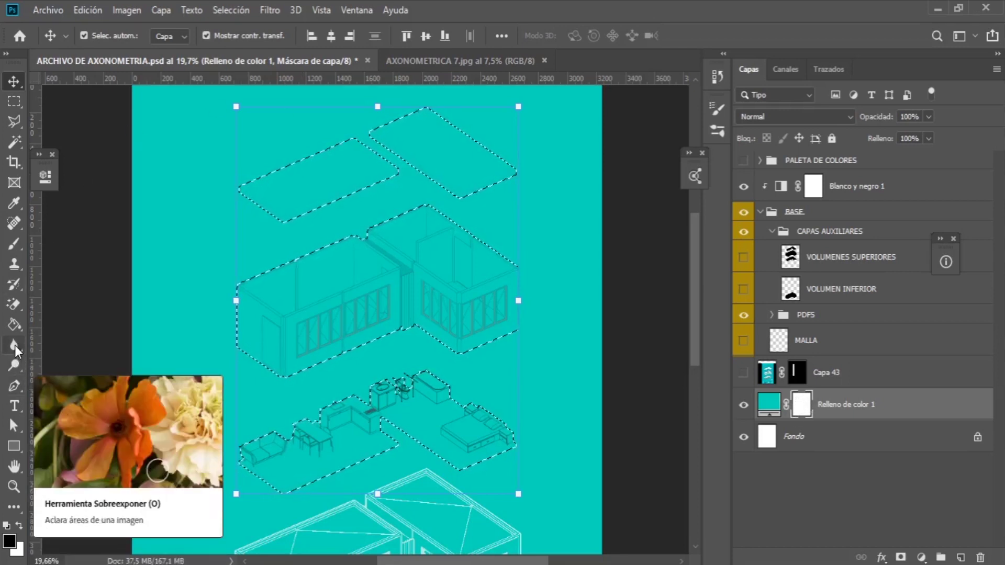
{"action": "left_click", "coordinate": [10, 249]}
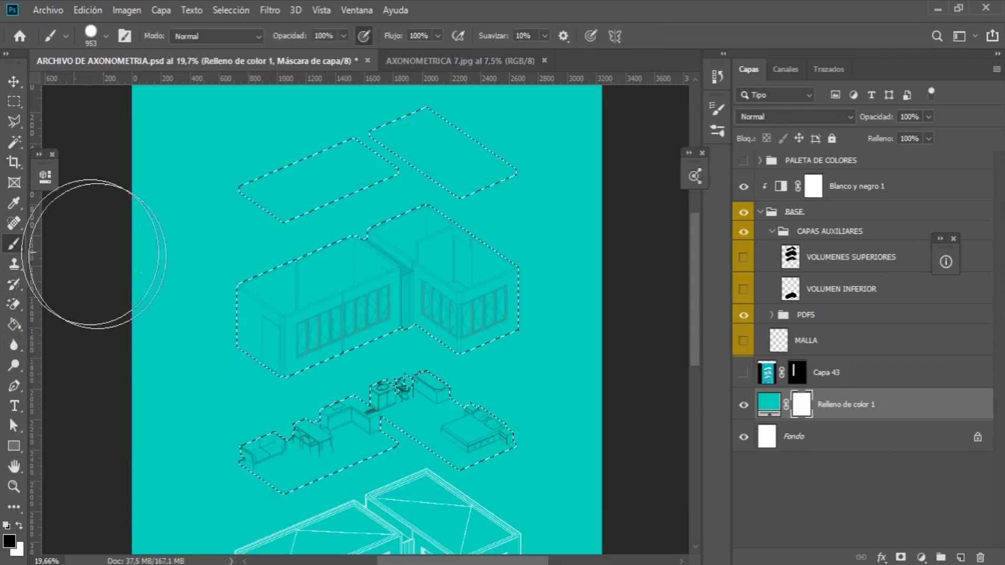
{"action": "mouse_move", "coordinate": [272, 361]}
{"action": "left_mouse_down"}
{"action": "mouse_move", "coordinate": [323, 314]}
{"action": "mouse_move", "coordinate": [366, 314]}
{"action": "left_mouse_up"}
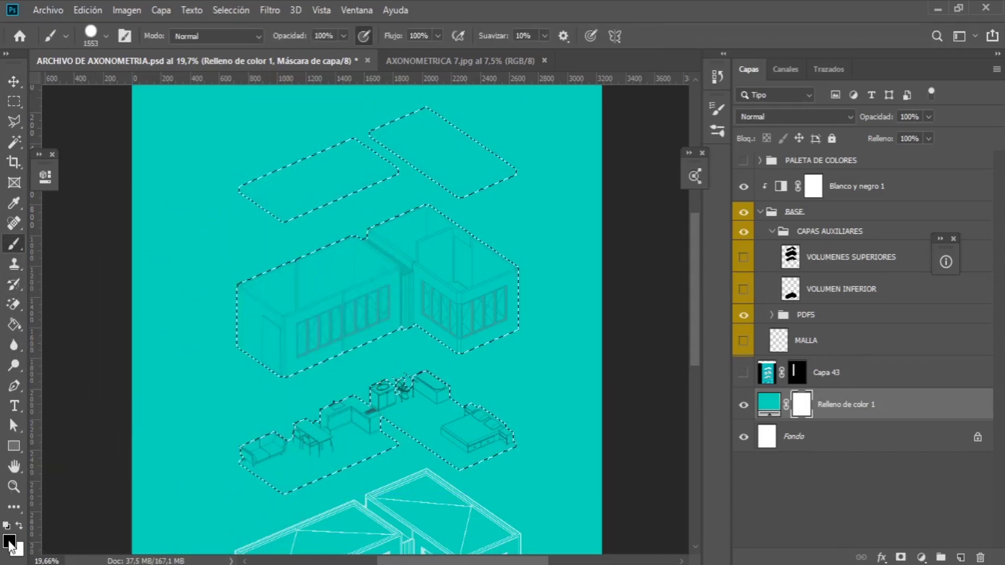
{"action": "mouse_move", "coordinate": [271, 280]}
{"action": "left_mouse_down"}
{"action": "mouse_move", "coordinate": [321, 214]}
{"action": "mouse_move", "coordinate": [426, 175]}
{"action": "mouse_move", "coordinate": [382, 354]}
{"action": "mouse_move", "coordinate": [258, 403]}
{"action": "mouse_move", "coordinate": [489, 398]}
{"action": "mouse_move", "coordinate": [292, 225]}
{"action": "left_mouse_up"}
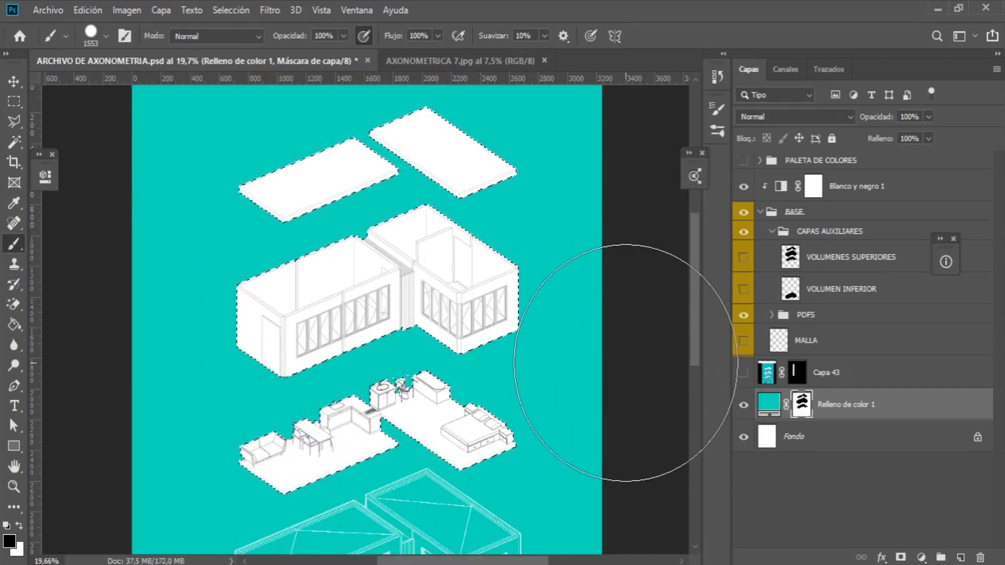
Clear the selection around the upper levels and deselect the Relleno de color 1 layer.
{"action": "key", "text": "ctrl+d"}
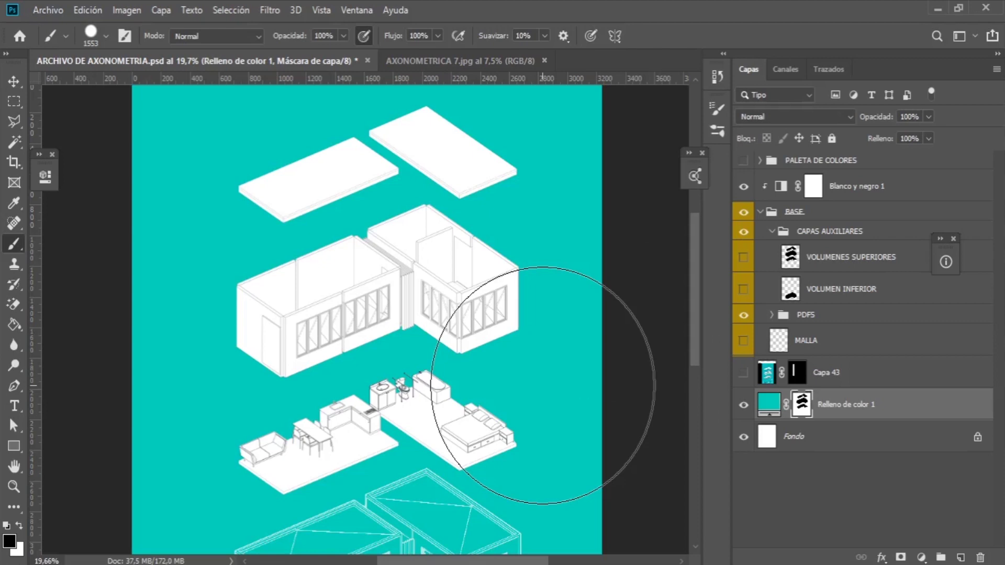
{"action": "key", "text": "v"}
{"action": "left_click", "coordinate": [617, 284]}
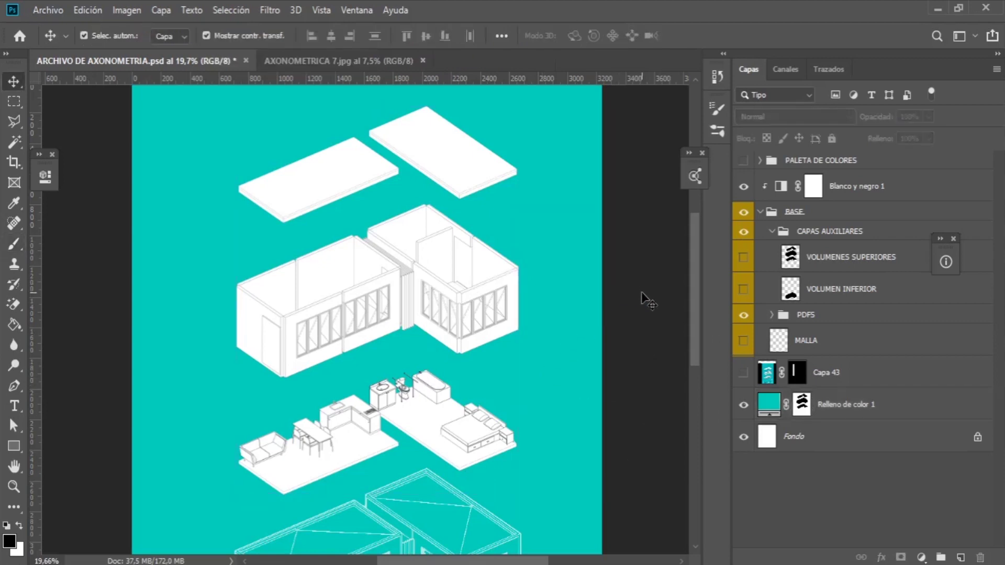
{"action": "scroll", "coordinate": [669, 332], "scroll_direction": "up", "scroll_amount": 1}
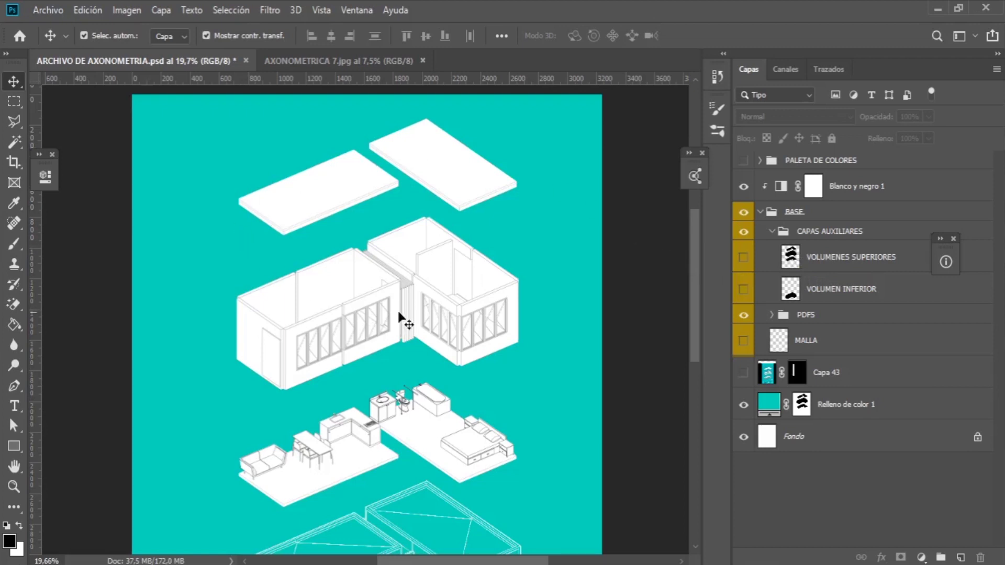
Reload the VOLUMENES SUPERIORES silhouettes as a selection to check them against the masked upper levels, and clear it again.
{"action": "key", "text": "ctrl"}
{"action": "left_click", "coordinate": [791, 262], "text": "ctrl"}
{"action": "key", "text": "ctrl+d"}
{"action": "left_click", "coordinate": [791, 262], "text": "ctrl"}
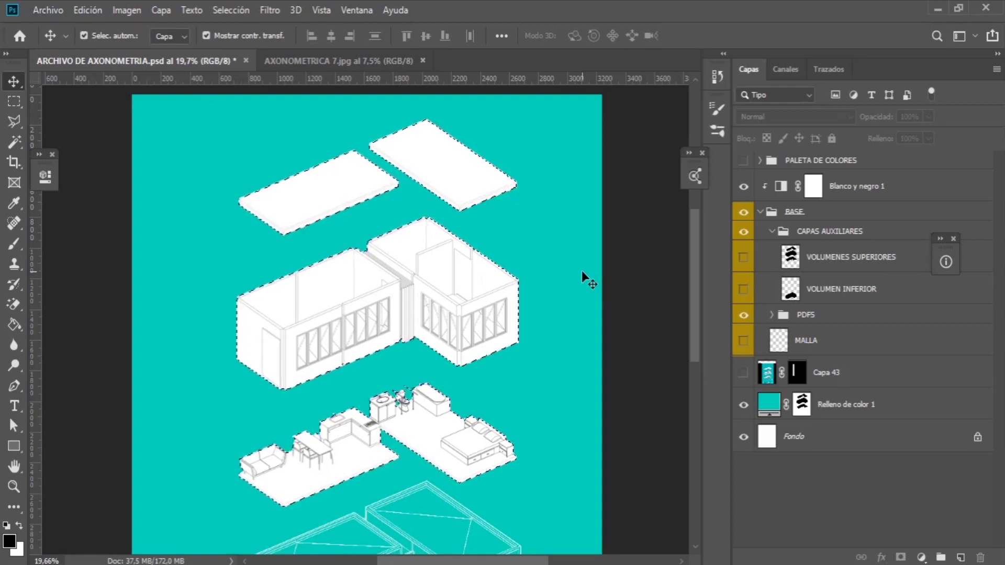
{"action": "scroll", "coordinate": [501, 367], "scroll_direction": "down", "scroll_amount": 2}
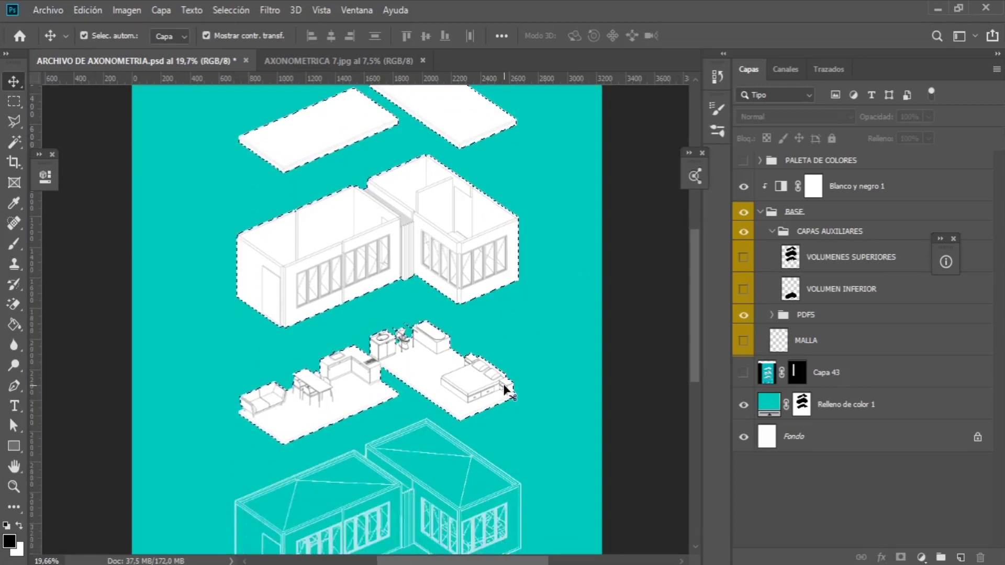
{"action": "key", "text": "ctrl+d"}
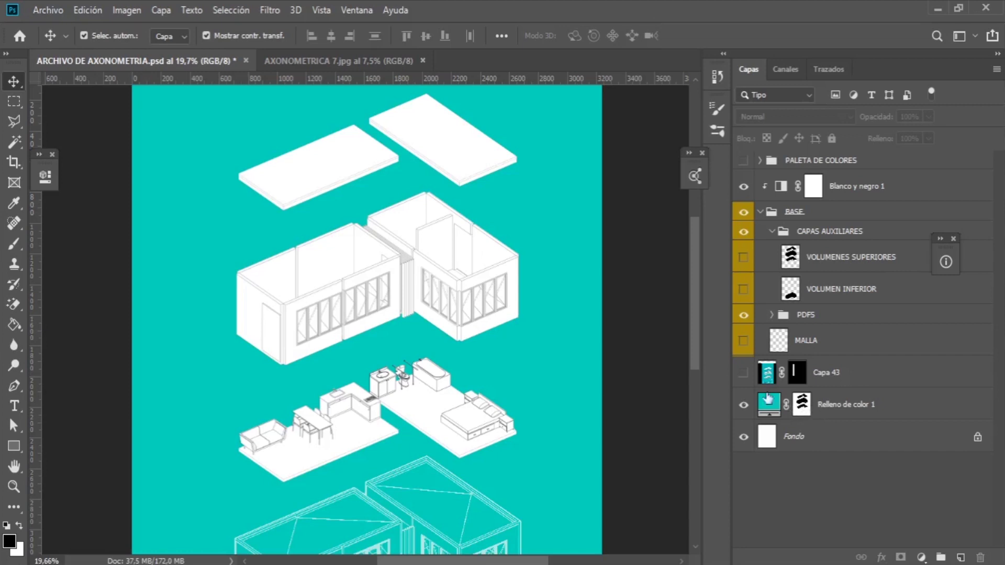
{"action": "scroll", "coordinate": [487, 273], "scroll_direction": "up", "scroll_amount": 2}
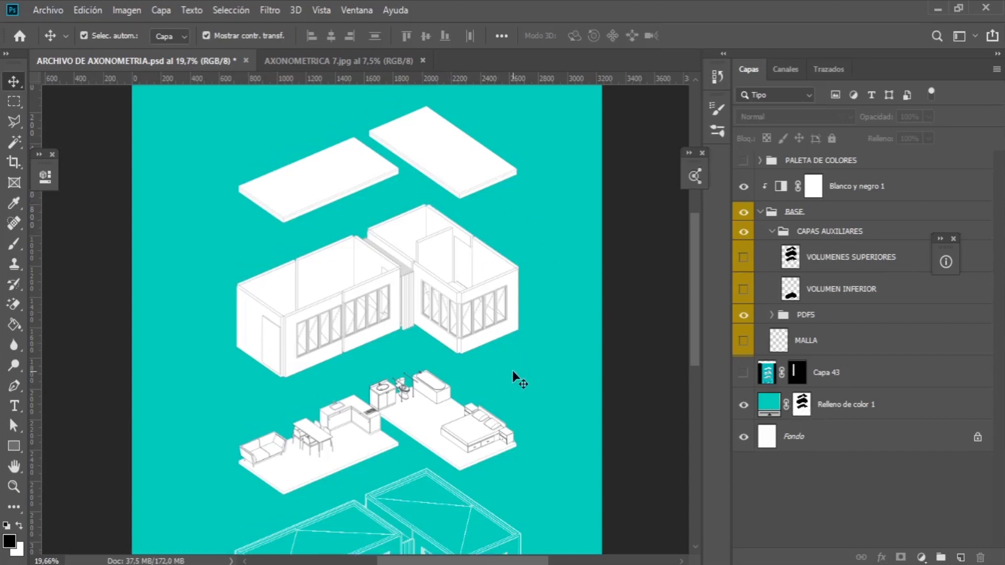
Try painting white over the upper levels on the Relleno de color 1 layer mask, and undo the stroke.
{"action": "left_click", "coordinate": [802, 405]}
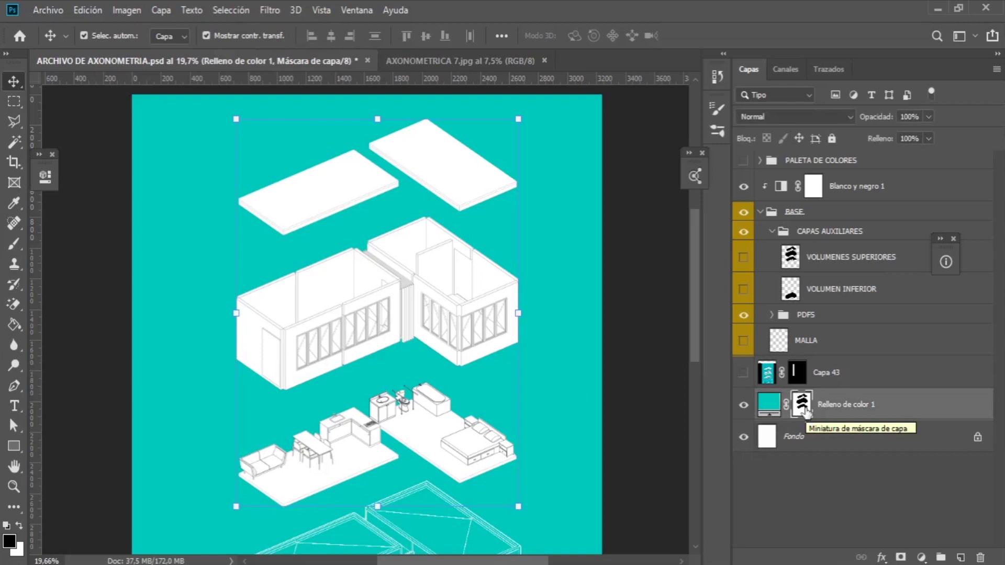
{"action": "left_click", "coordinate": [14, 243]}
{"action": "left_click", "coordinate": [20, 527]}
{"action": "left_click_drag", "start_coordinate": [419, 229], "coordinate": [404, 197]}
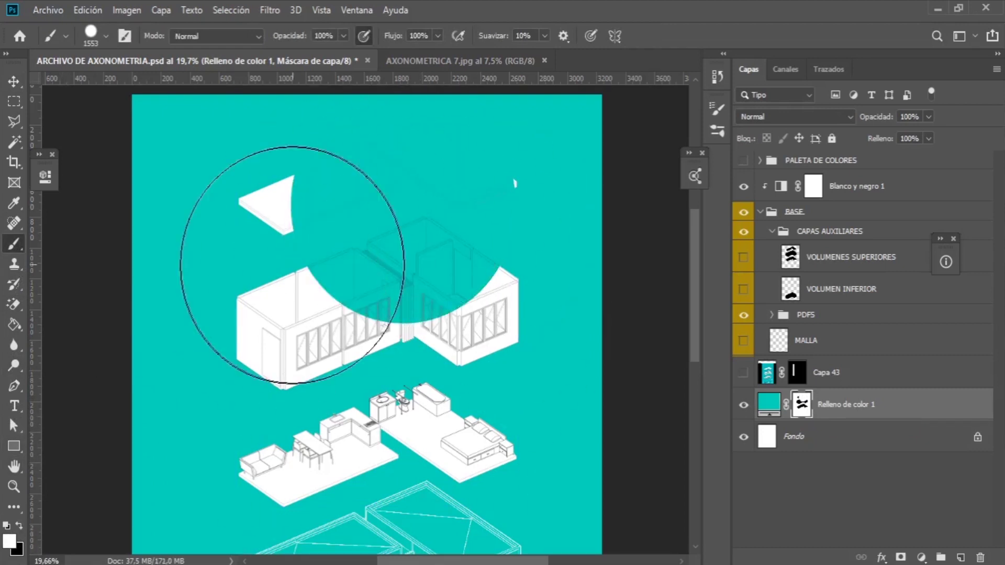
{"action": "key", "text": "ctrl+z"}
{"action": "key", "text": "v"}
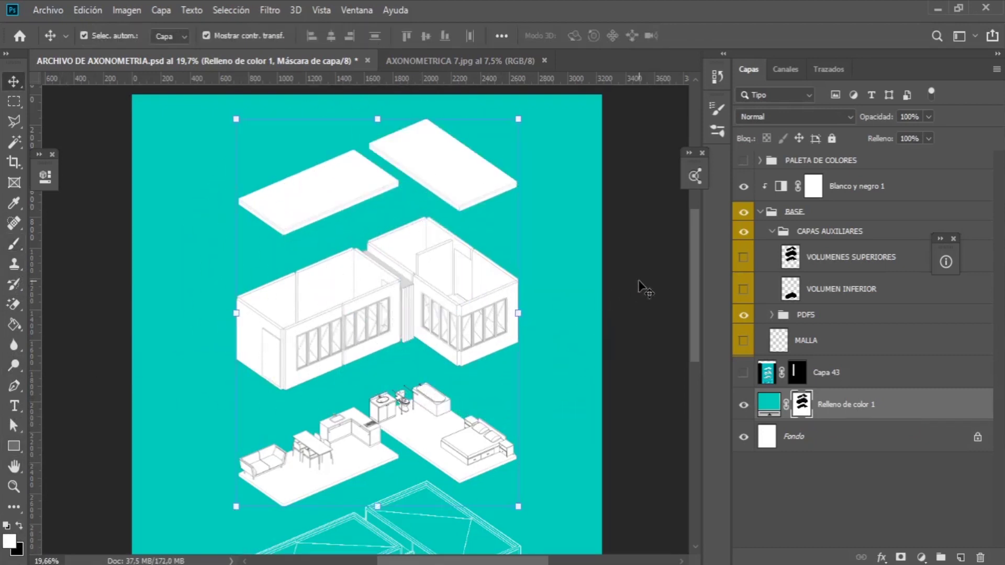
{"action": "left_click", "coordinate": [638, 282]}
Show the MALLA grid layer inside the BASE group, around the lower volume.
{"action": "scroll", "coordinate": [523, 291], "scroll_direction": "down", "scroll_amount": 5}
{"action": "scroll", "coordinate": [454, 293], "scroll_direction": "down", "scroll_amount": 2}
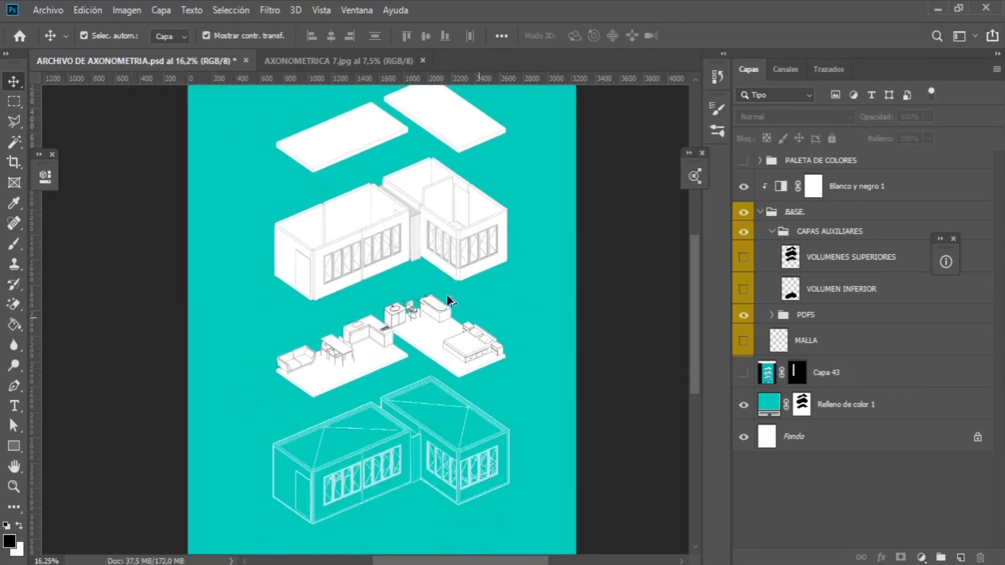
{"action": "scroll", "coordinate": [447, 295], "scroll_direction": "down", "scroll_amount": 1}
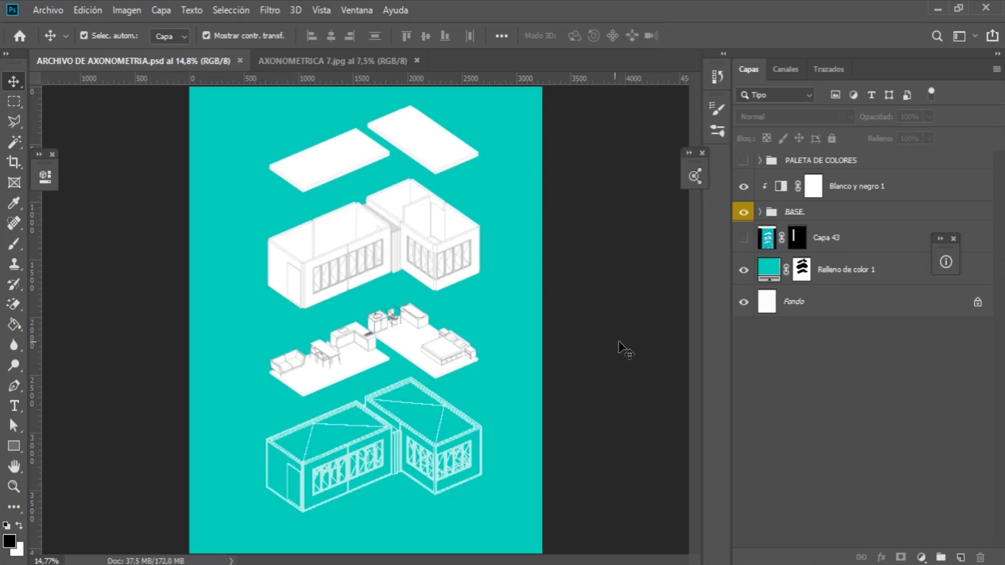
{"action": "left_click", "coordinate": [761, 213]}
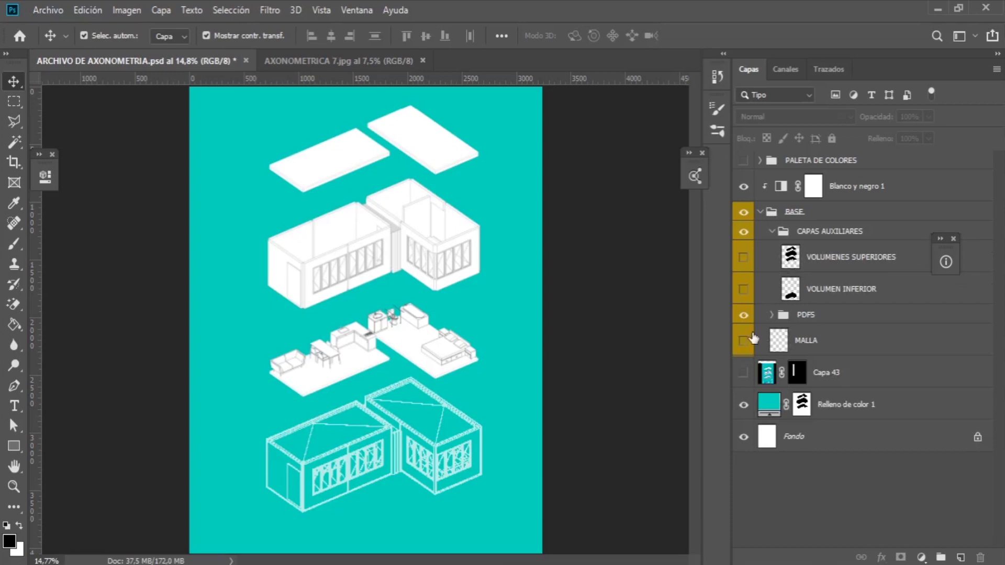
{"action": "left_click", "coordinate": [772, 232]}
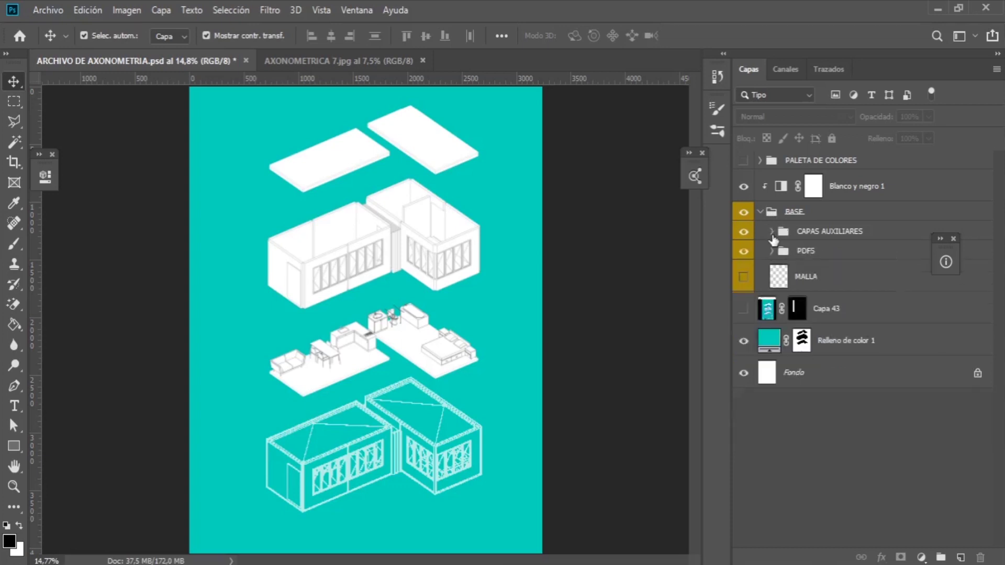
{"action": "left_click", "coordinate": [830, 280]}
{"action": "left_click", "coordinate": [743, 276]}
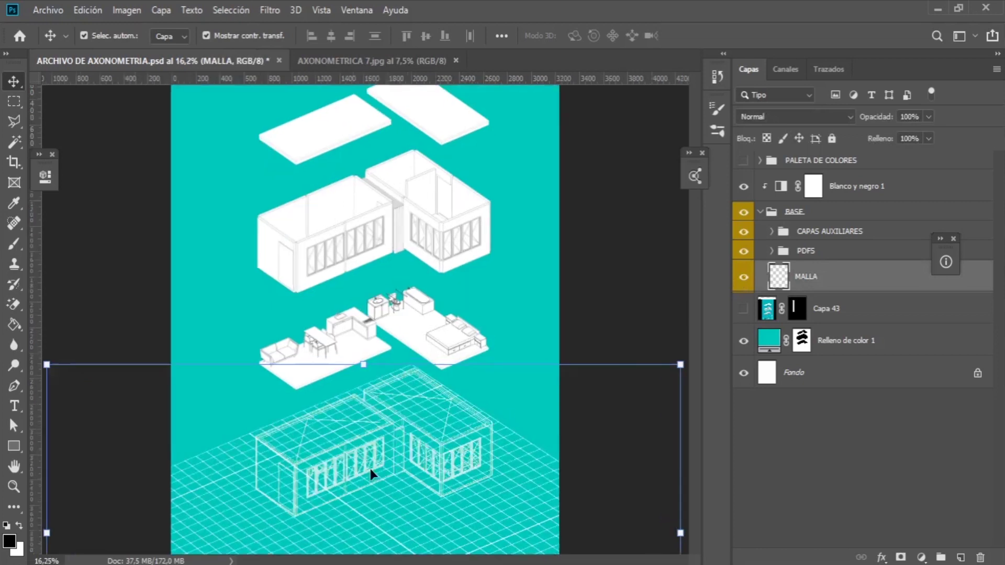
{"action": "scroll", "coordinate": [369, 469], "scroll_direction": "up", "scroll_amount": 3}
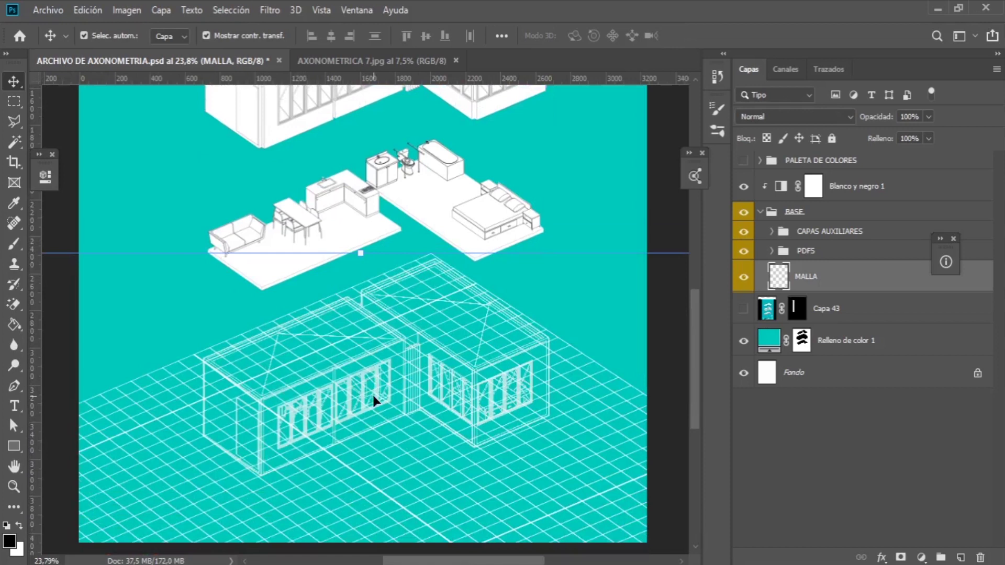
{"action": "scroll", "coordinate": [372, 395], "scroll_direction": "down", "scroll_amount": 1}
{"action": "scroll", "coordinate": [269, 415], "scroll_direction": "up", "scroll_amount": 1}
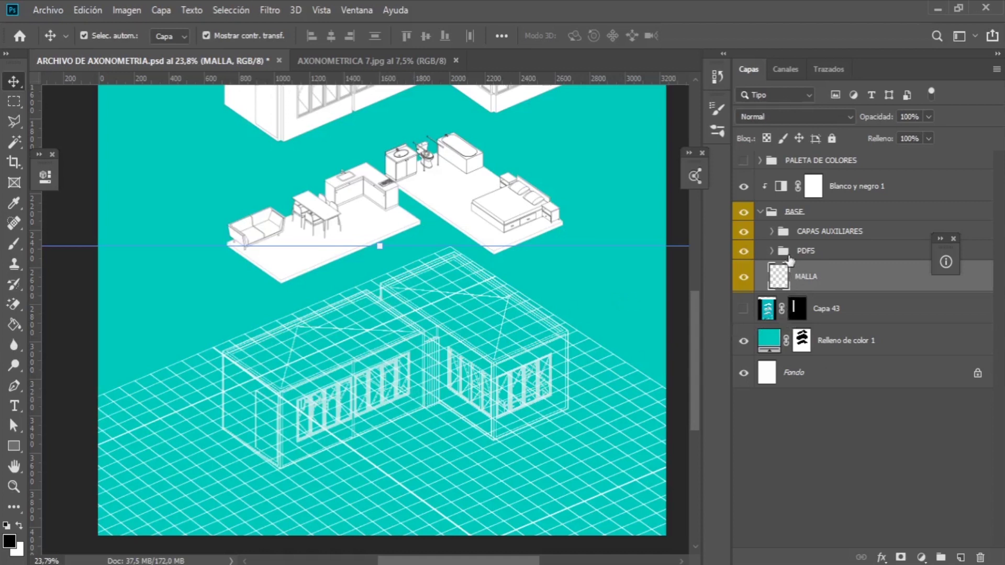
Load the VOLUMEN INFERIOR silhouette as a selection, leave that layer hidden, and make MALLA the active layer.
{"action": "left_click", "coordinate": [772, 232]}
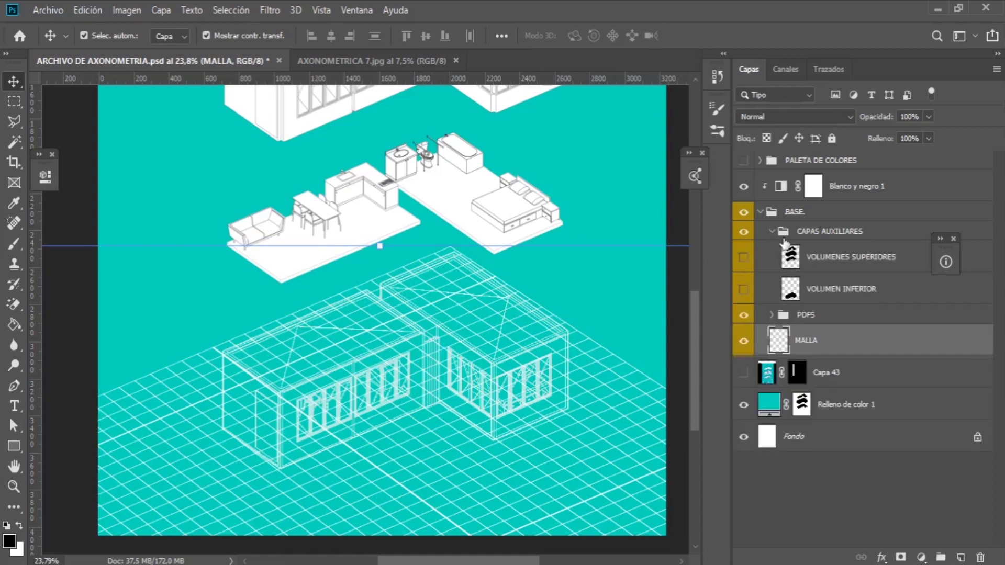
{"action": "left_click", "coordinate": [844, 293]}
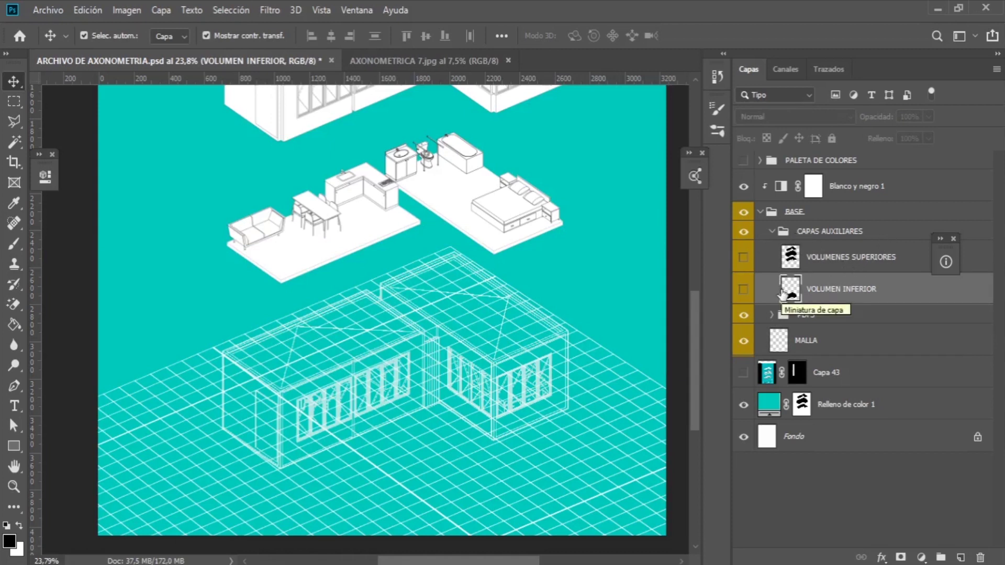
{"action": "key", "text": "ctrl"}
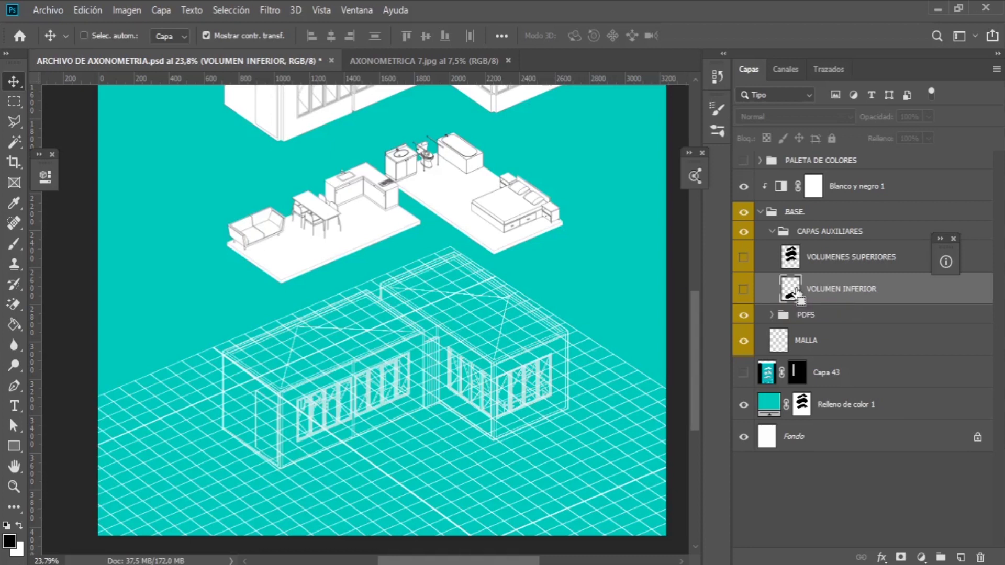
{"action": "left_click", "coordinate": [792, 289], "text": "ctrl"}
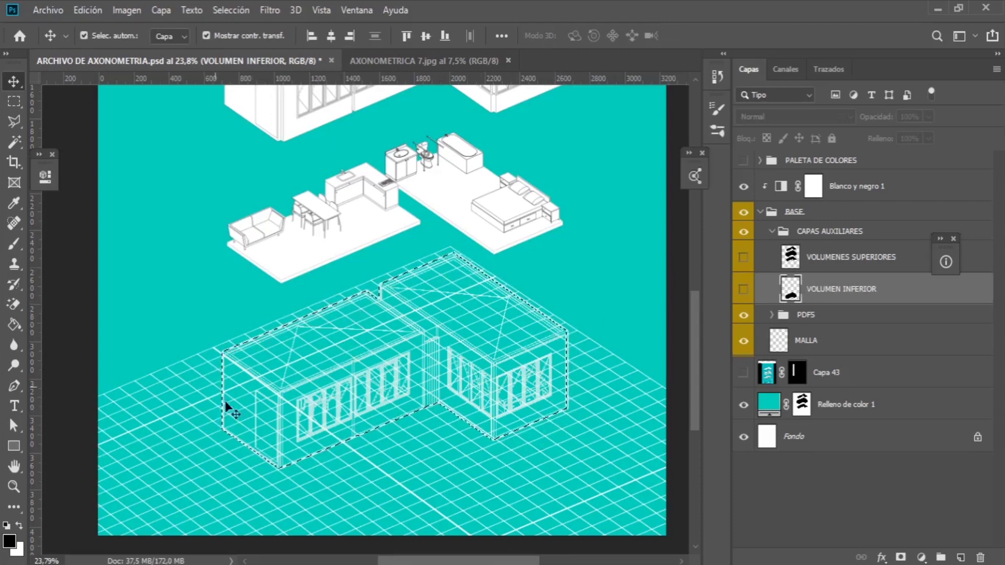
{"action": "left_click", "coordinate": [744, 289]}
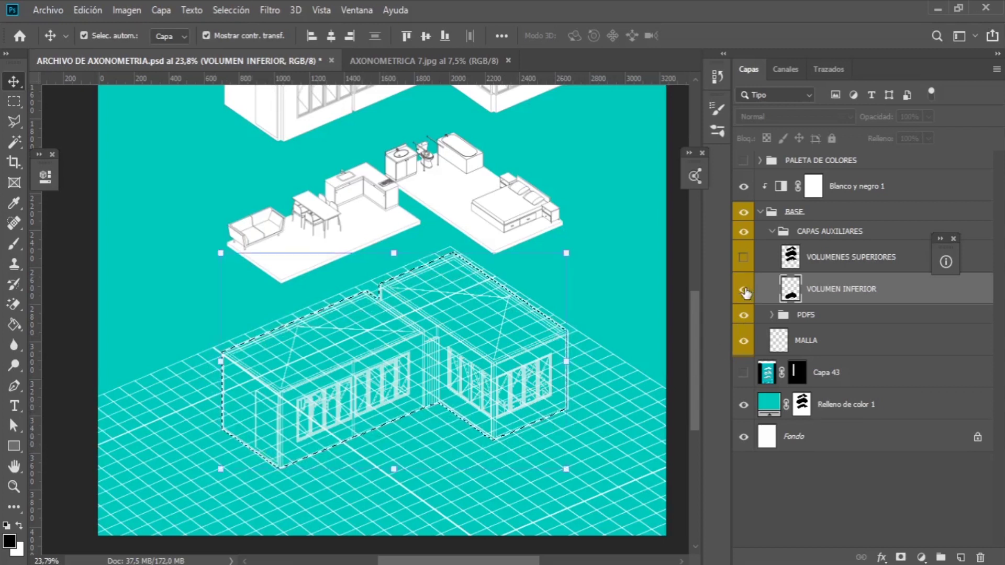
{"action": "left_click", "coordinate": [743, 288]}
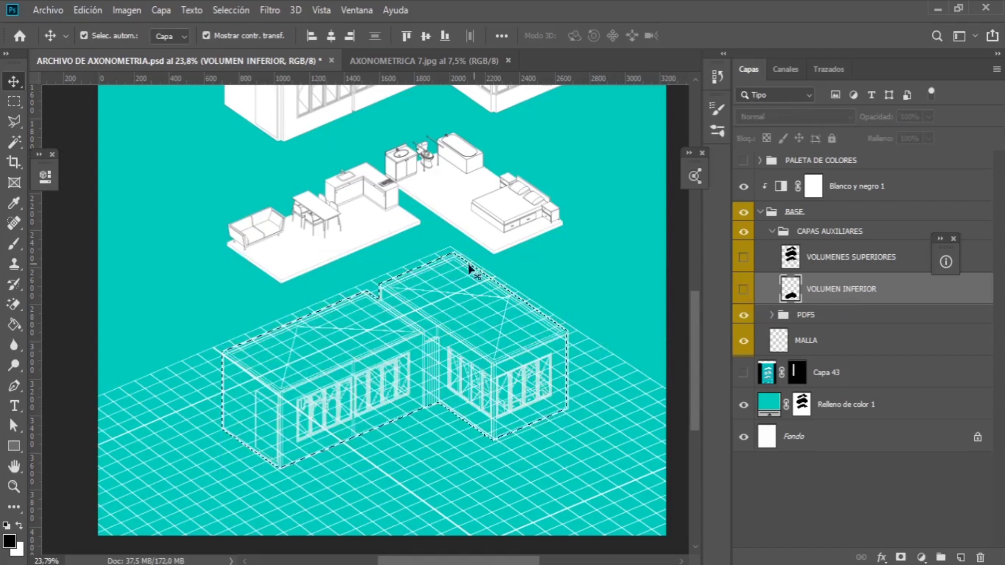
{"action": "scroll", "coordinate": [532, 269], "scroll_direction": "down", "scroll_amount": 2}
{"action": "left_click", "coordinate": [816, 343]}
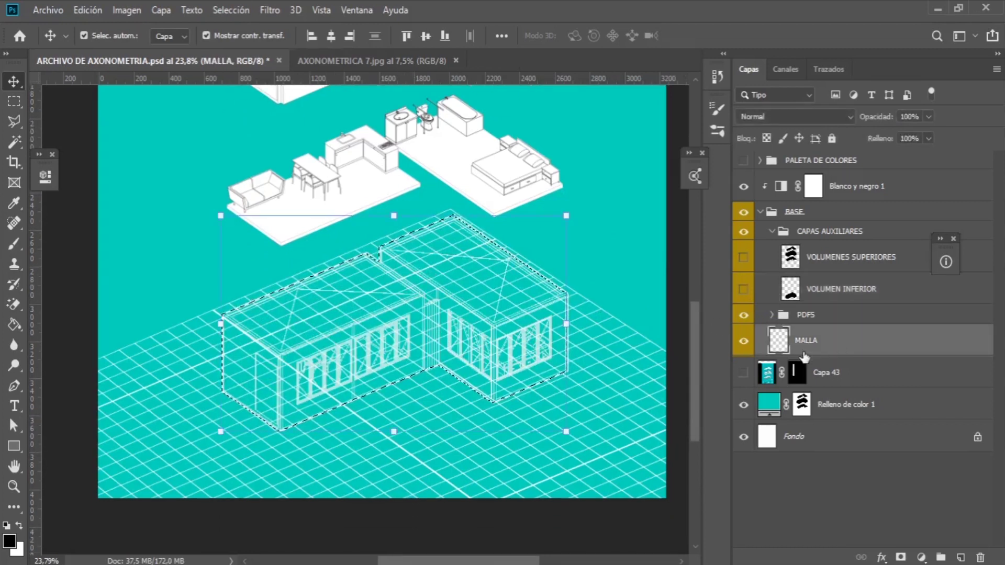
{"action": "scroll", "coordinate": [455, 389], "scroll_direction": "up", "scroll_amount": 3}
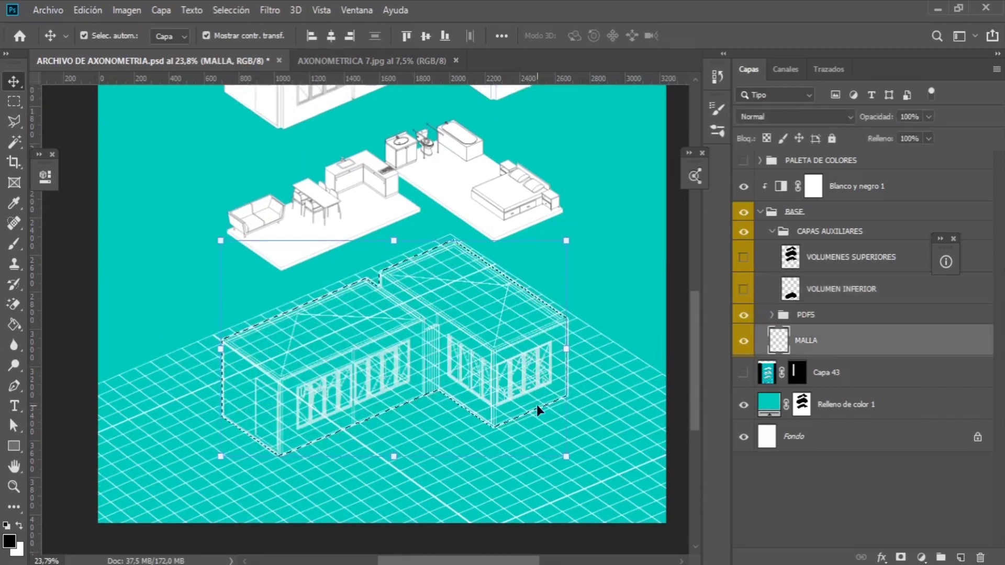
{"action": "scroll", "coordinate": [479, 392], "scroll_direction": "down", "scroll_amount": 1}
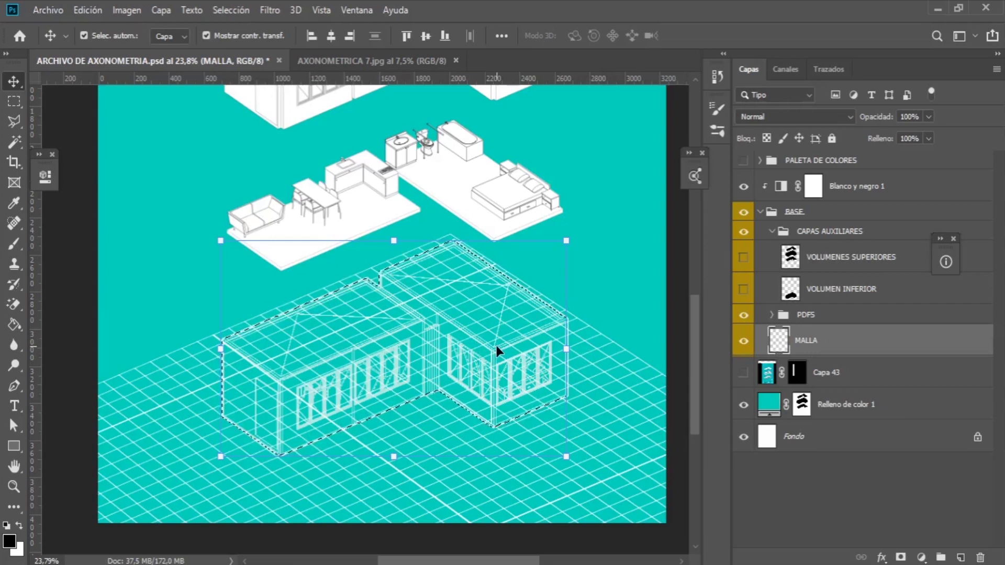
Try masking MALLA to the inside of the selected volume, and to the outside with an inverted mask, undoing both.
{"action": "left_click", "coordinate": [901, 557]}
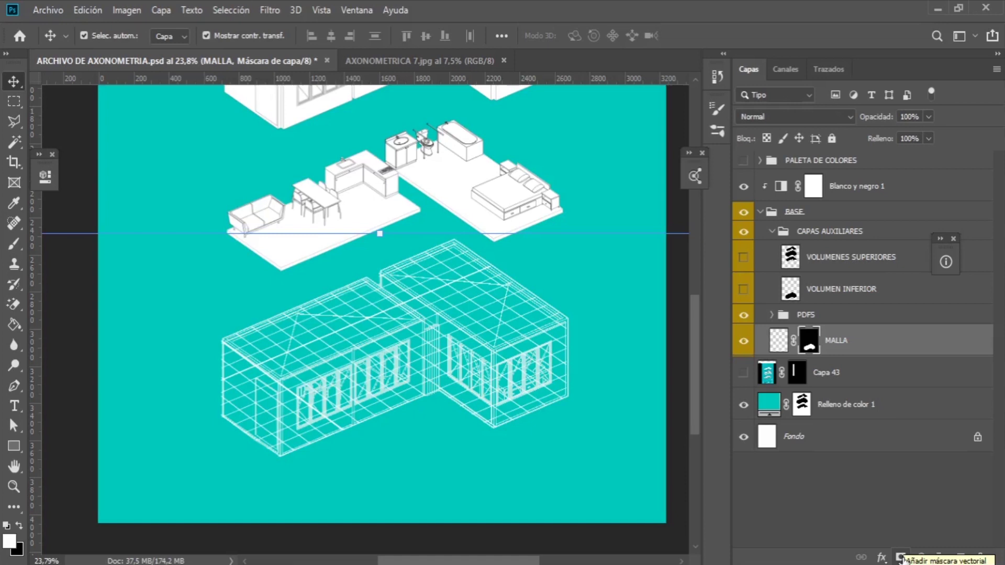
{"action": "key", "text": "ctrl+z"}
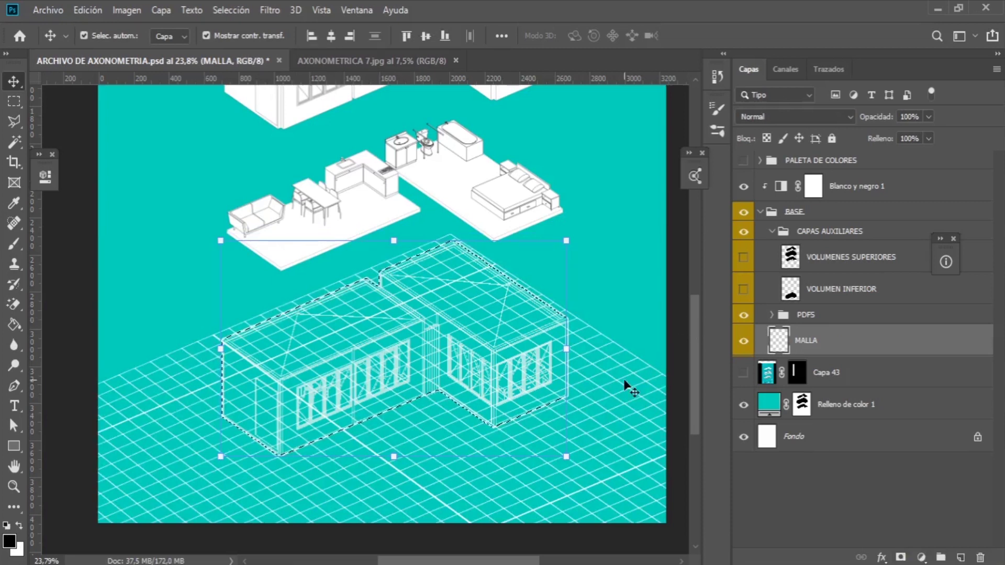
{"action": "left_click", "coordinate": [900, 558]}
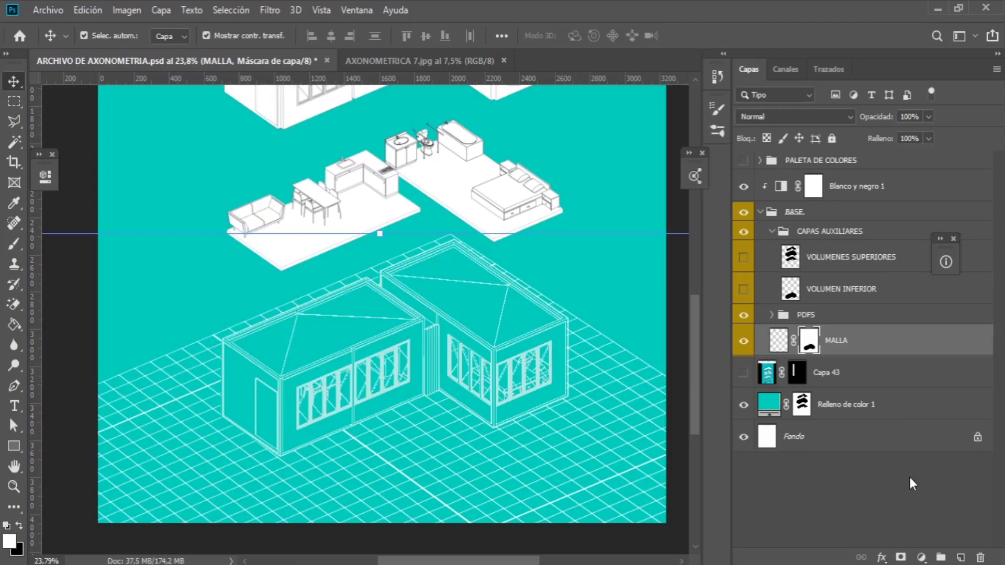
{"action": "key", "text": "ctrl+z"}
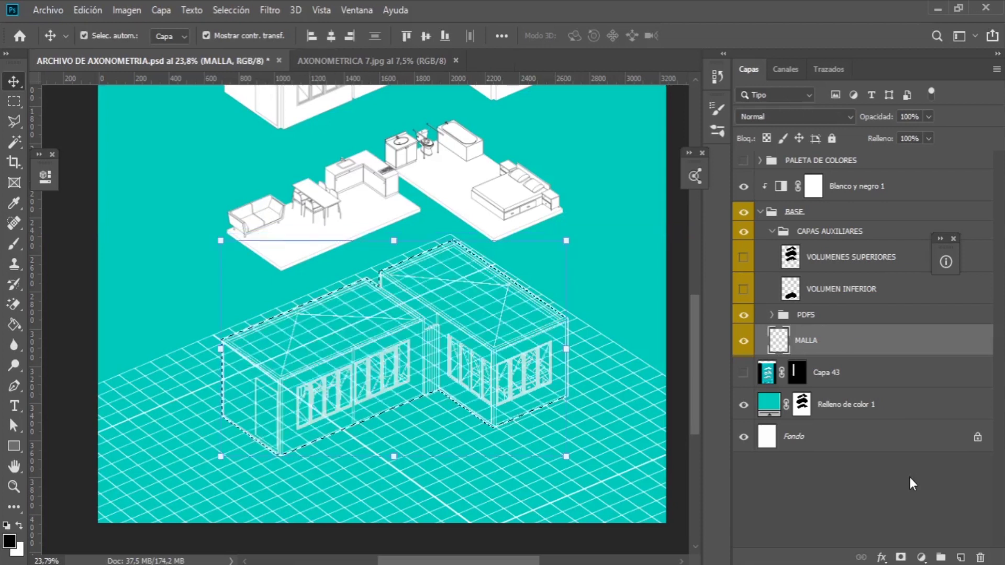
Invert the lower volume's selection, add it as a layer mask on MALLA, and deselect the layer.
{"action": "left_click", "coordinate": [15, 102]}
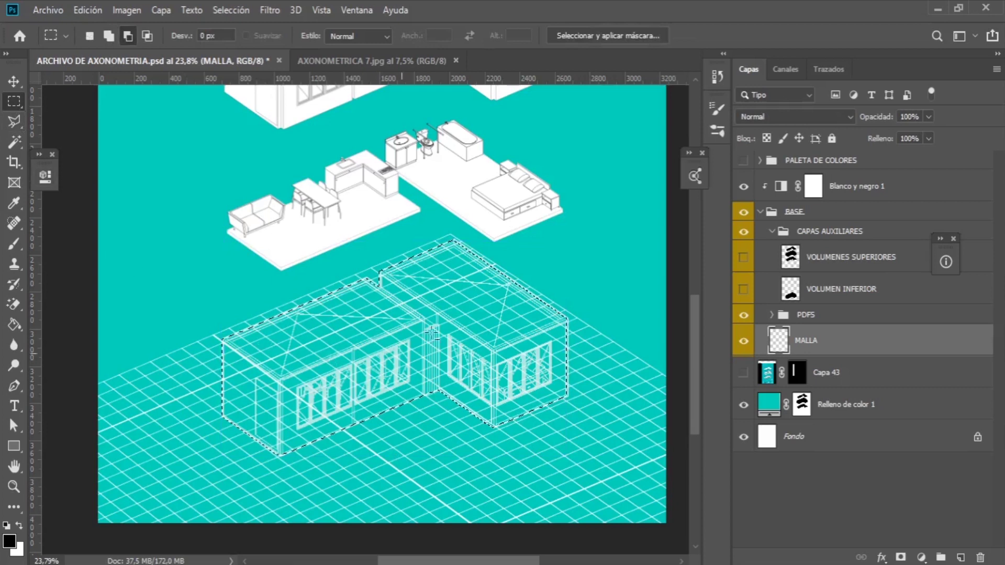
{"action": "right_click", "coordinate": [482, 302]}
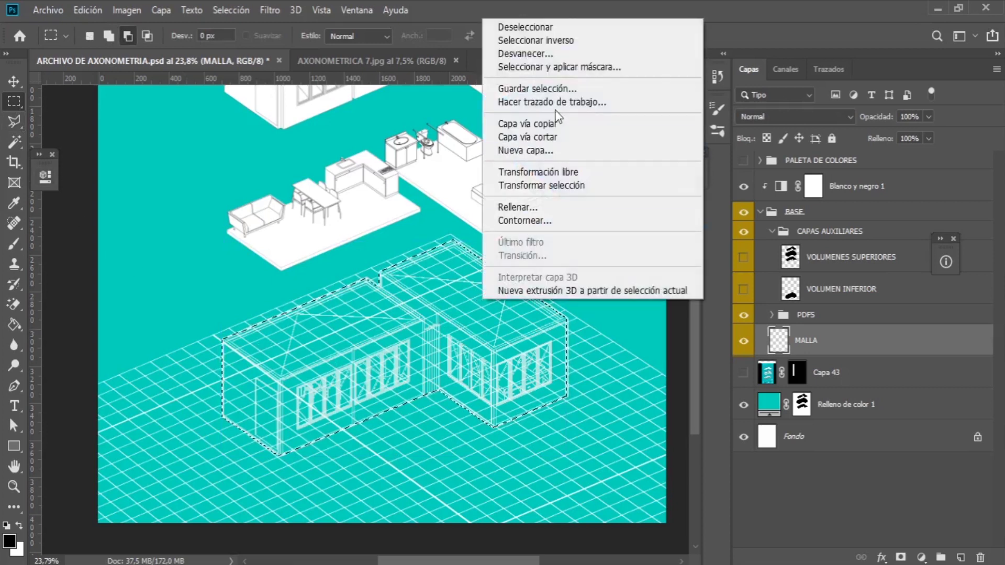
{"action": "left_click", "coordinate": [563, 45]}
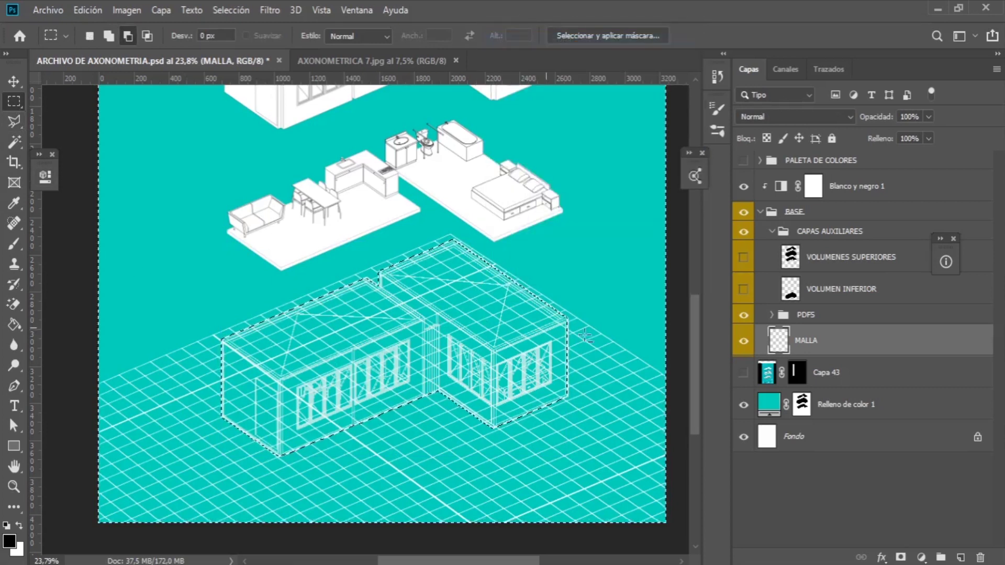
{"action": "left_click", "coordinate": [900, 557]}
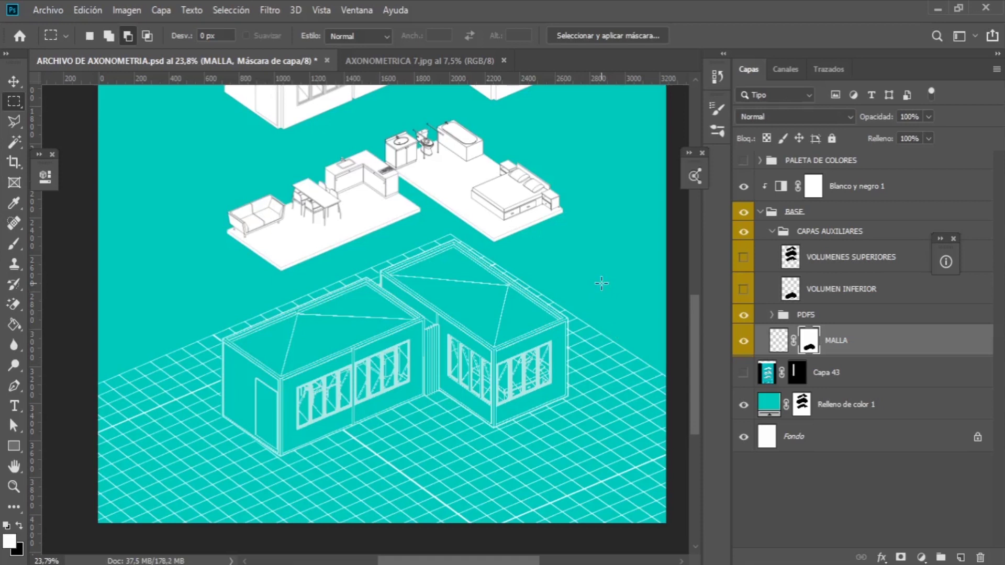
{"action": "key", "text": "v"}
{"action": "scroll", "coordinate": [495, 278], "scroll_direction": "down", "scroll_amount": 5}
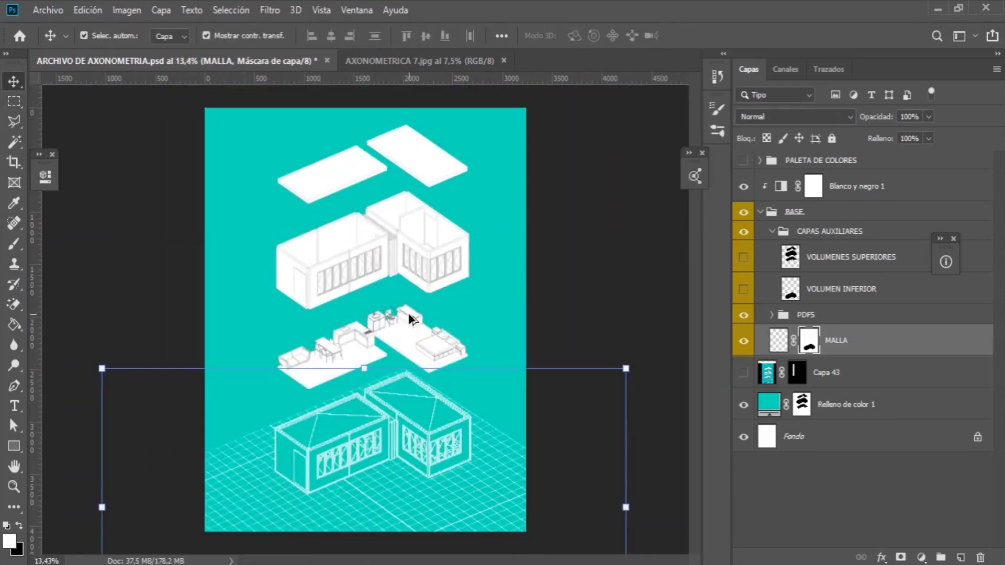
{"action": "key", "text": "ctrl+0"}
{"action": "left_click", "coordinate": [588, 269]}
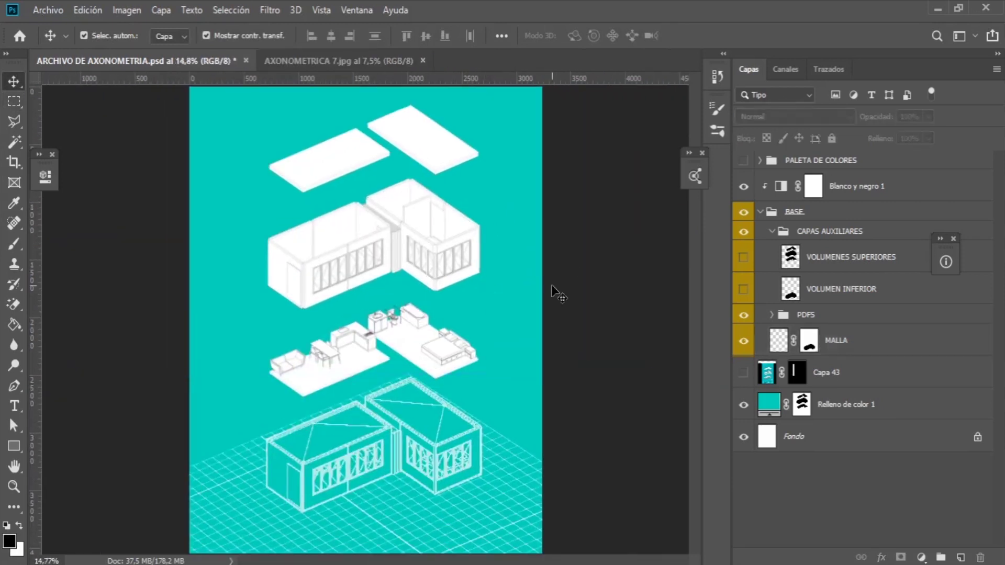